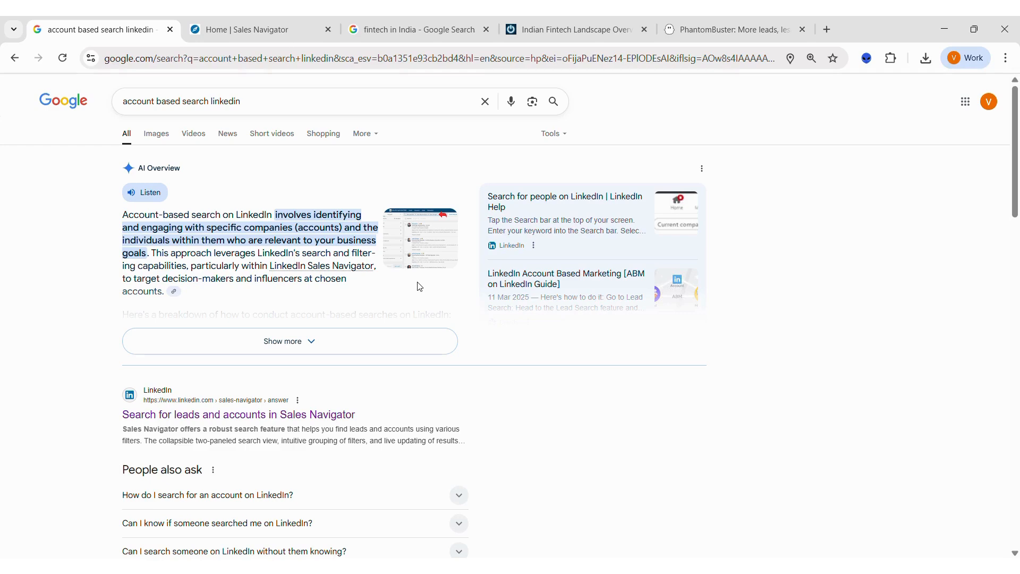
# Step: View the Indian Fintech Landscape page, and open the Sales Navigator account search with all its filters expanded
pyautogui.click(624, 33)
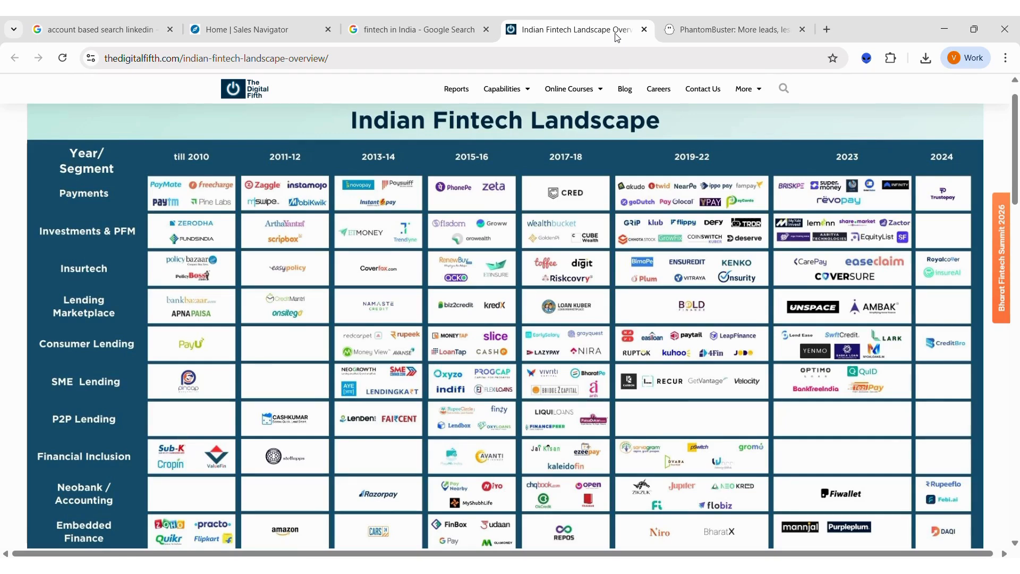
pyautogui.moveTo(231, 22)
pyautogui.click(280, 34)
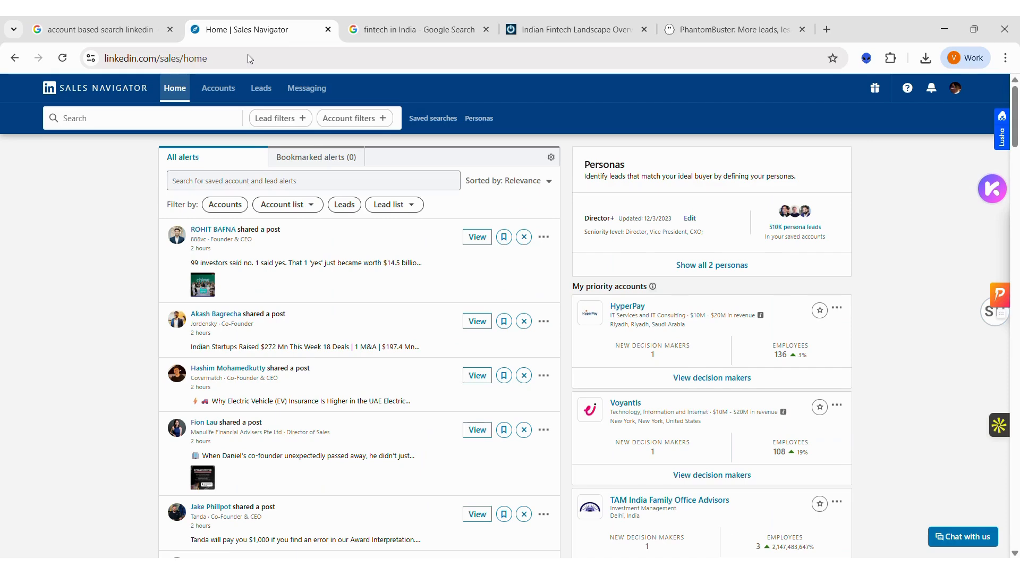
pyautogui.click(119, 123)
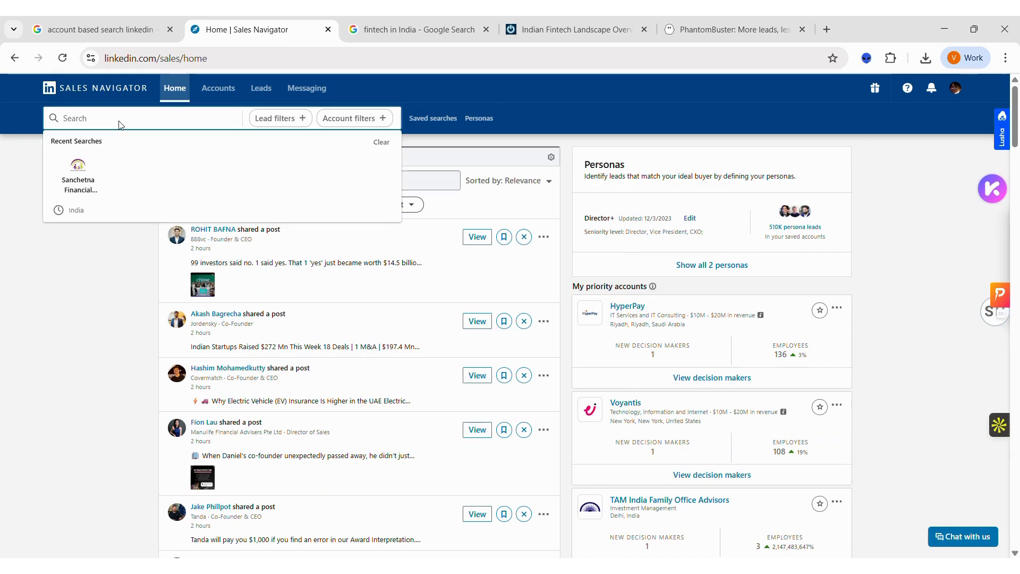
pyautogui.press('Return')
pyautogui.click(90, 120)
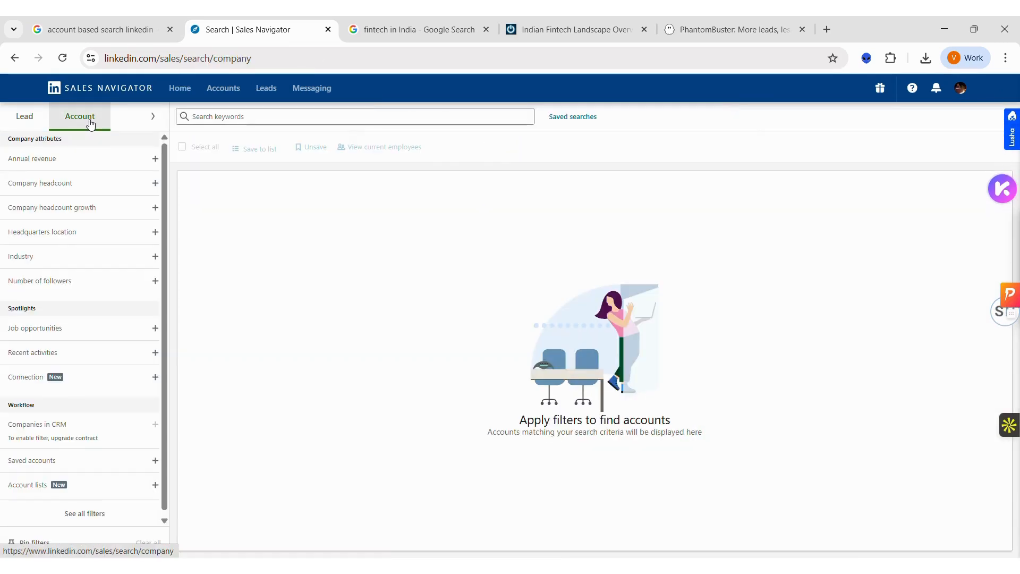
pyautogui.click(152, 118)
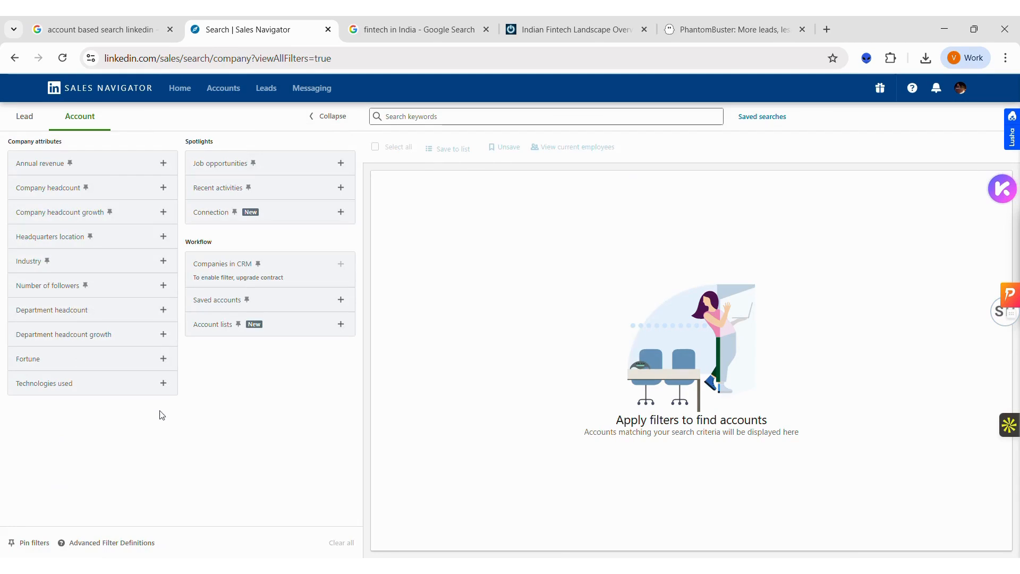
# Step: Filter the accounts to include companies with headquarters location India
pyautogui.click(162, 237)
pyautogui.write('India')
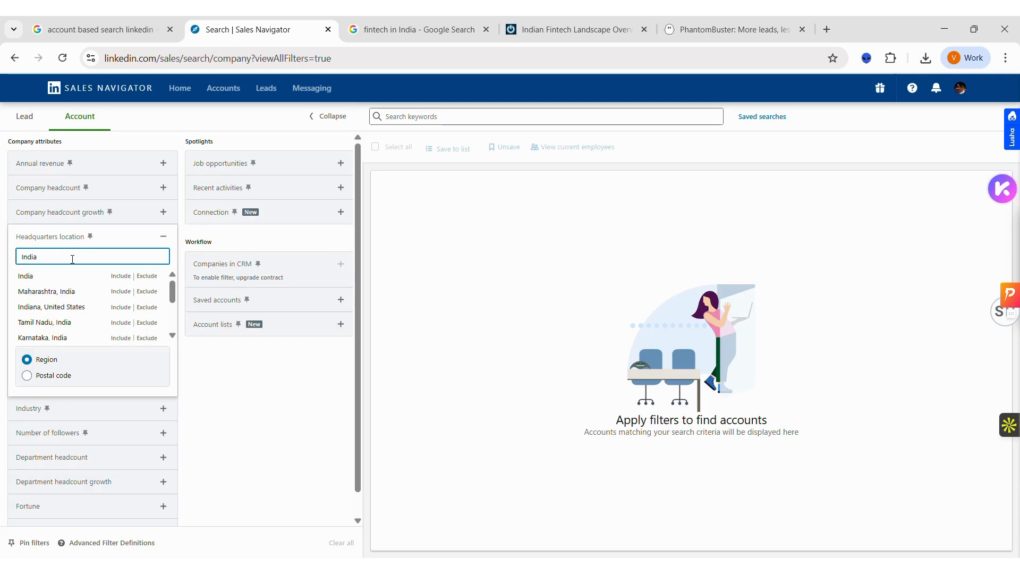
pyautogui.click(120, 276)
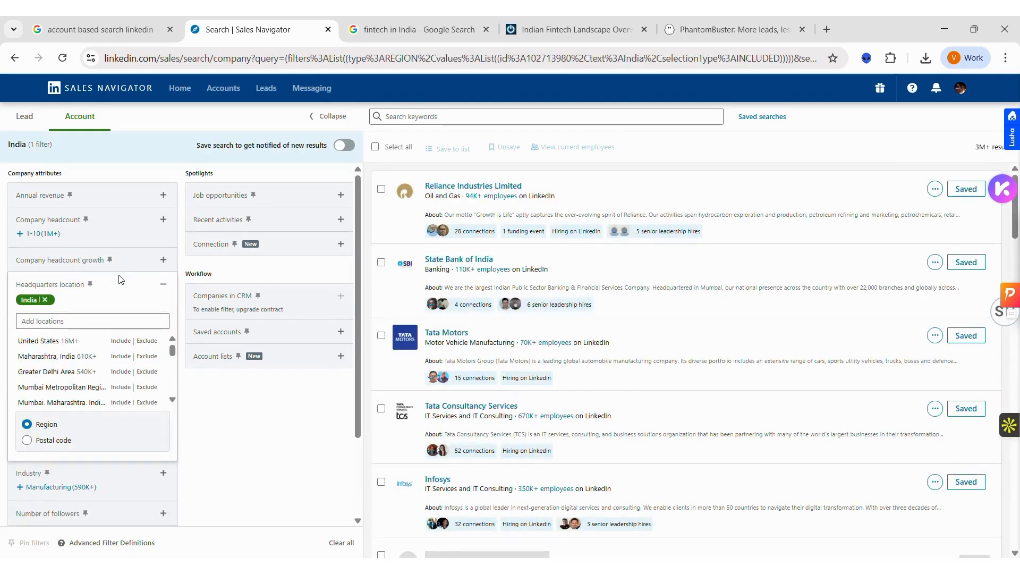
pyautogui.click(242, 423)
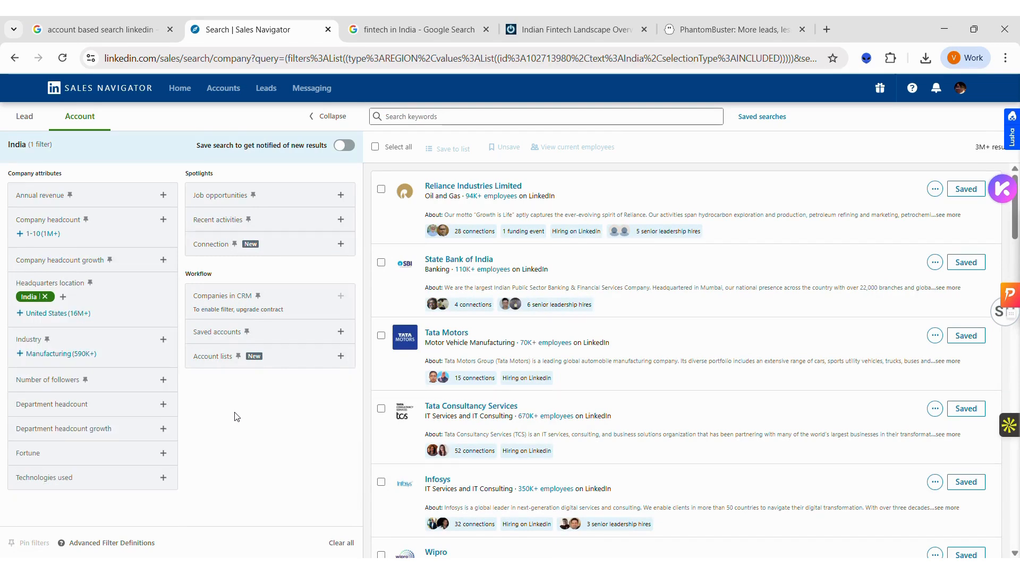
# Step: Search the filtered accounts for the keyword NBFC
pyautogui.click(437, 117)
pyautogui.write('NBFC')
pyautogui.press('Return')
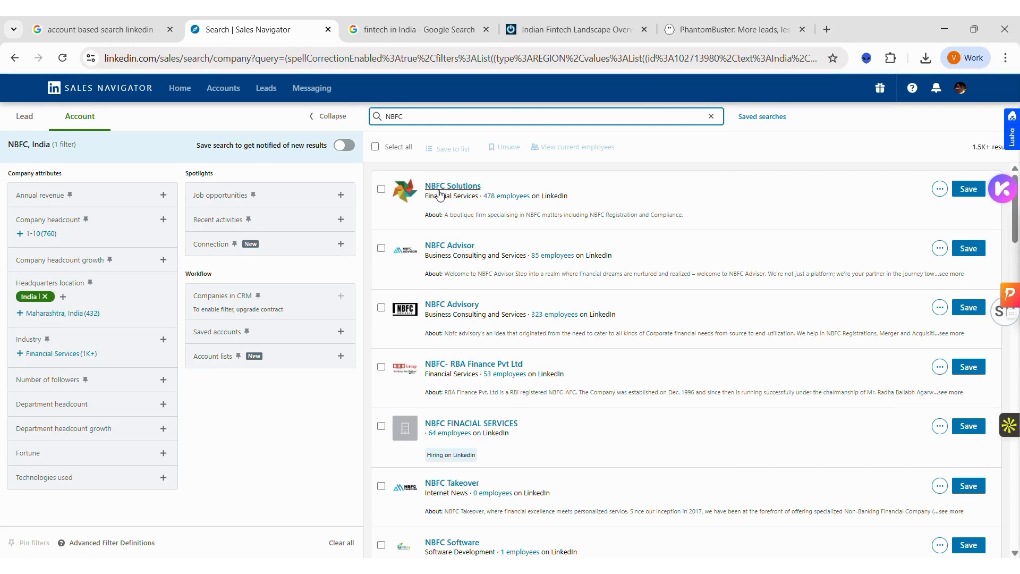
# Step: Examine the first page of NBFC account results, checking company names and the IndoStar Capital Finance description for relevance
pyautogui.scroll(-4, 558, 336)
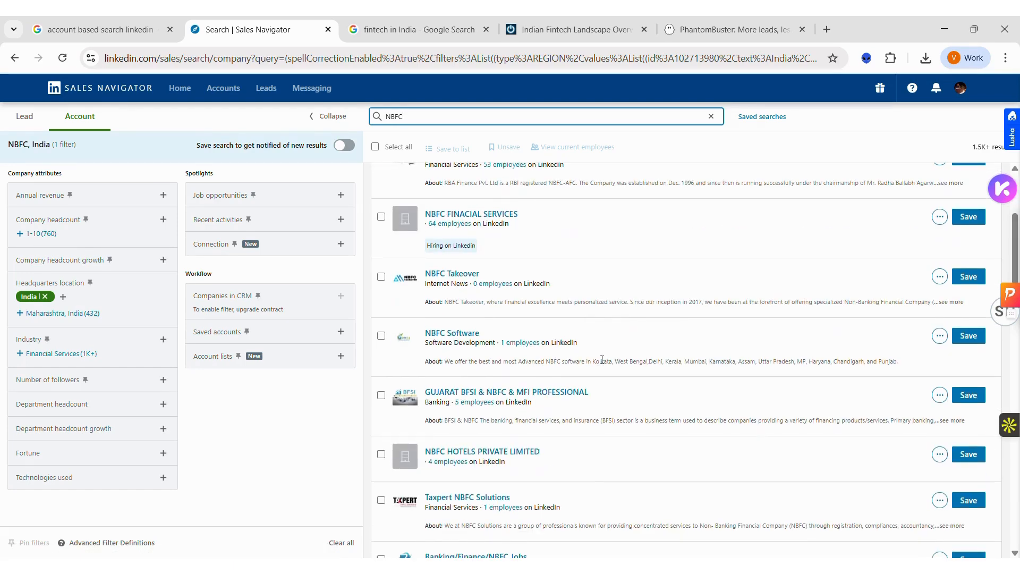
pyautogui.scroll(-7, 602, 360)
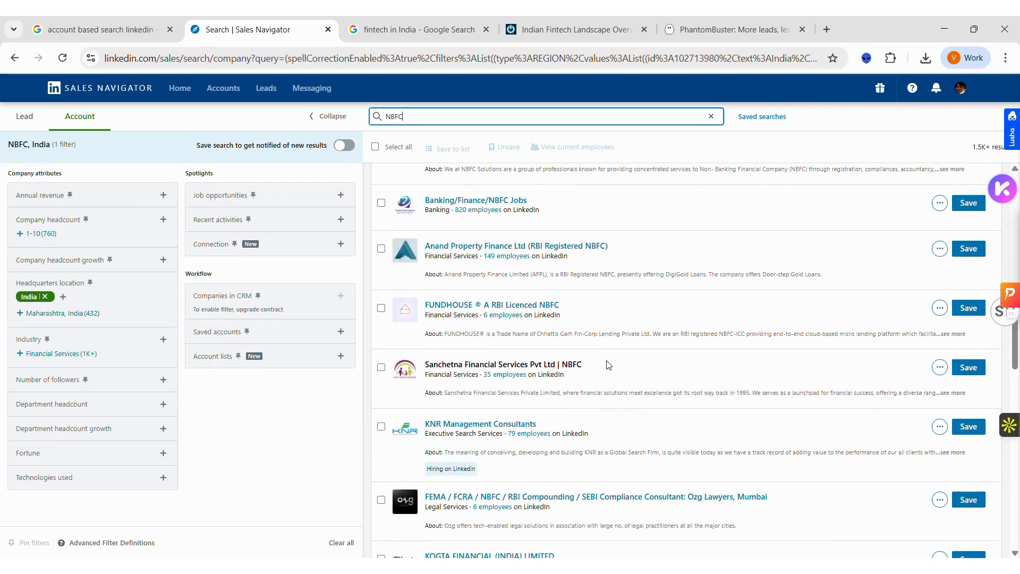
pyautogui.moveTo(591, 365); pyautogui.dragTo(423, 371)
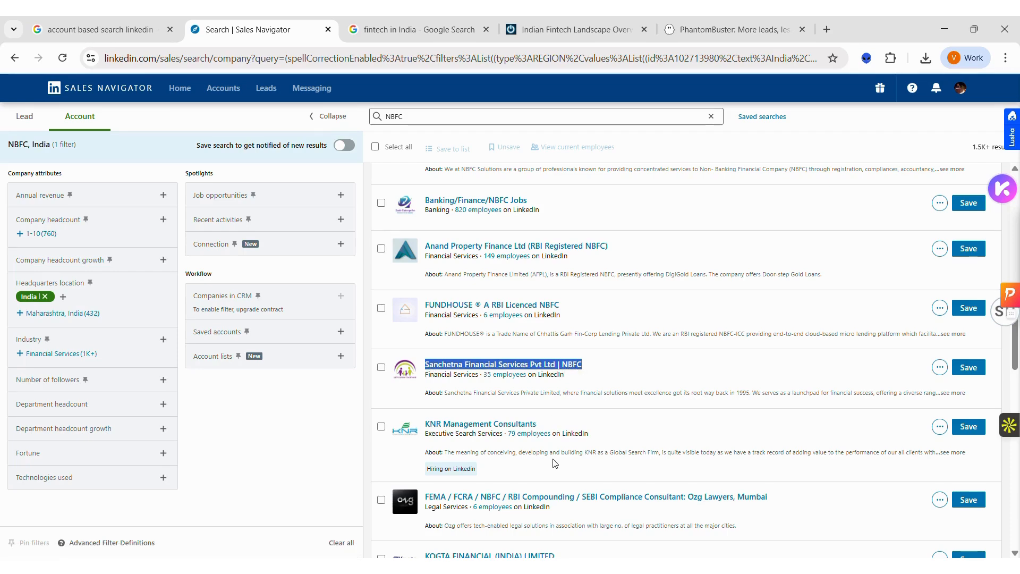
pyautogui.scroll(-4, 554, 458)
pyautogui.scroll(-1, 553, 458)
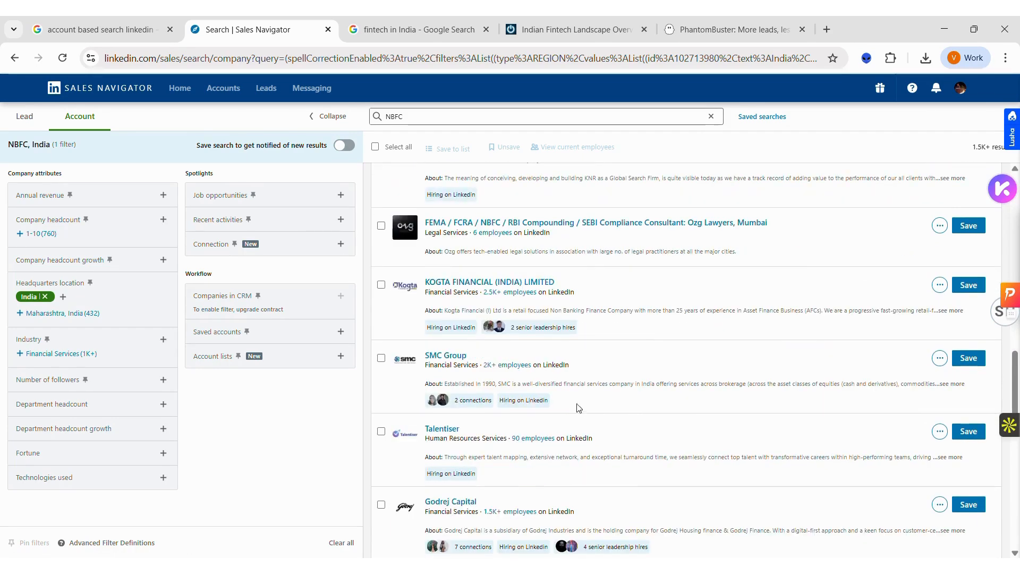
pyautogui.scroll(-1, 618, 381)
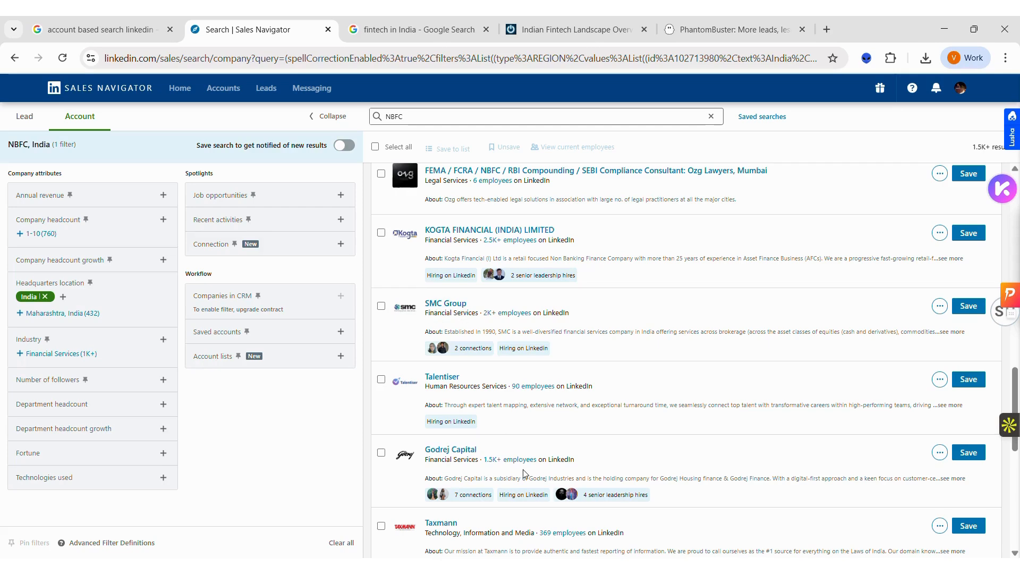
pyautogui.scroll(-4, 465, 378)
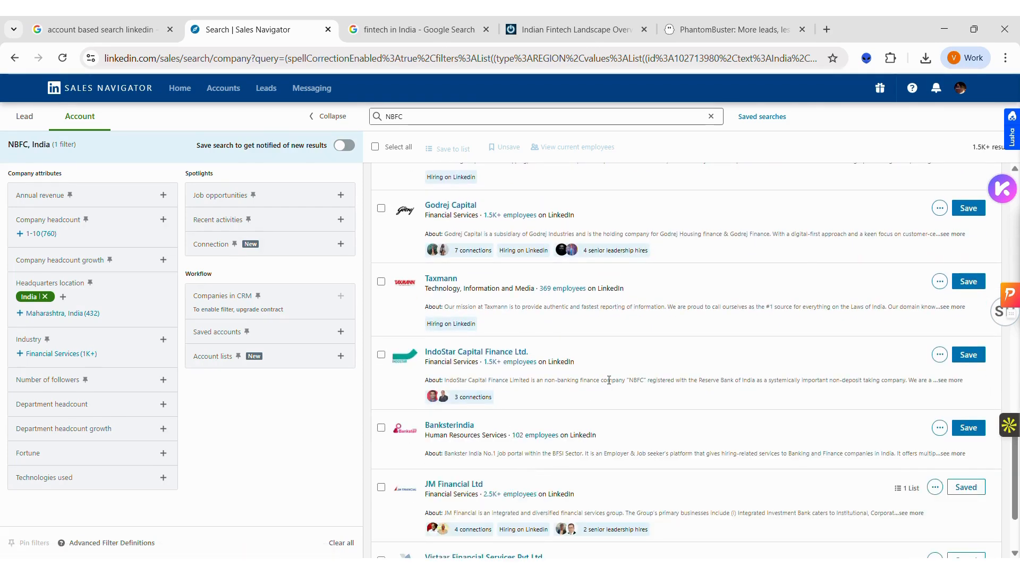
pyautogui.click(634, 379)
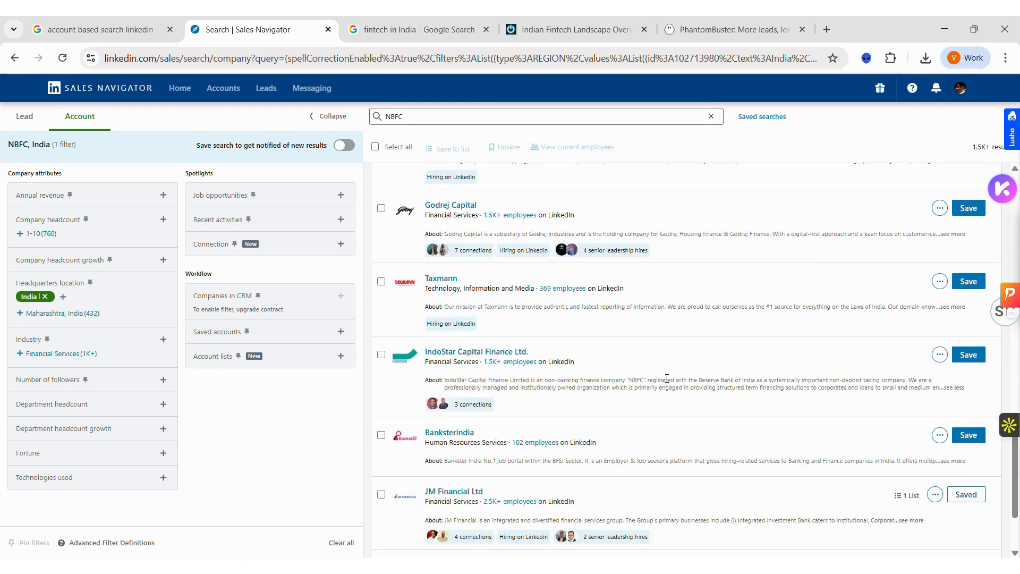
pyautogui.moveTo(627, 378); pyautogui.dragTo(762, 377)
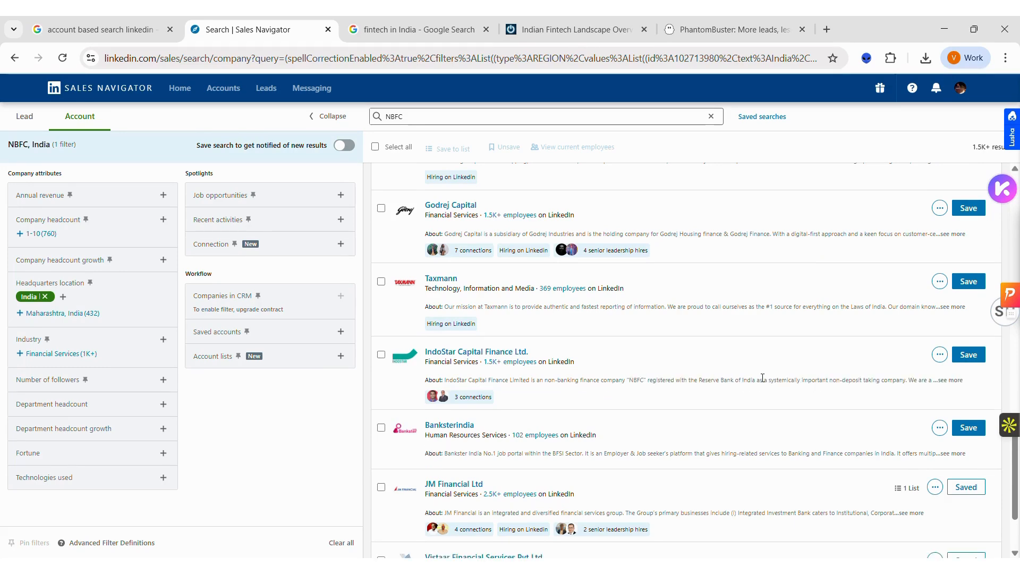
pyautogui.scroll(-3, 762, 378)
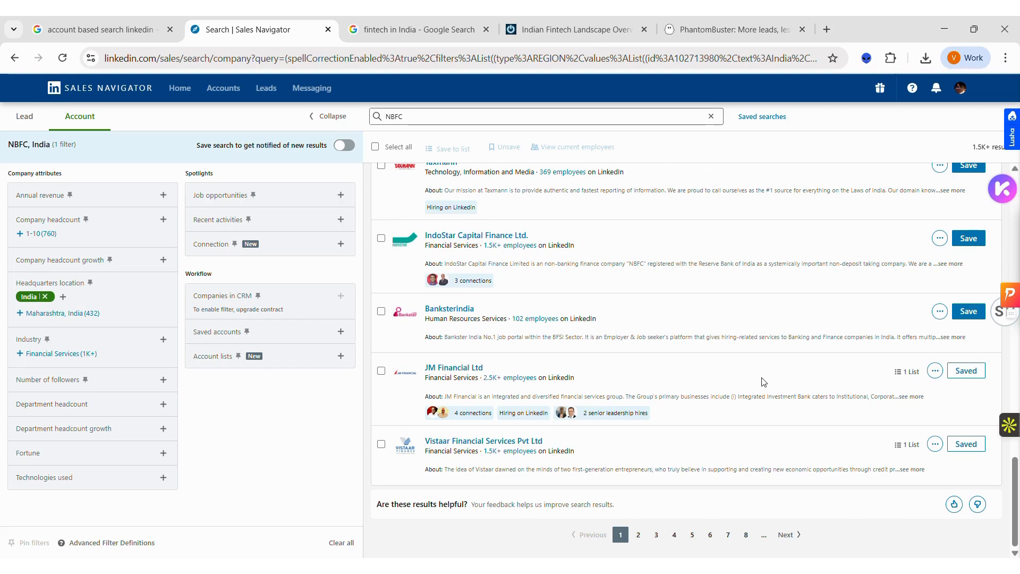
# Step: Select the accounts Vistaar Financial Services, JM Financial, IndoStar Capital Finance and SMC Group in the results
pyautogui.click(381, 443)
pyautogui.click(381, 370)
pyautogui.click(381, 238)
pyautogui.scroll(3, 383, 242)
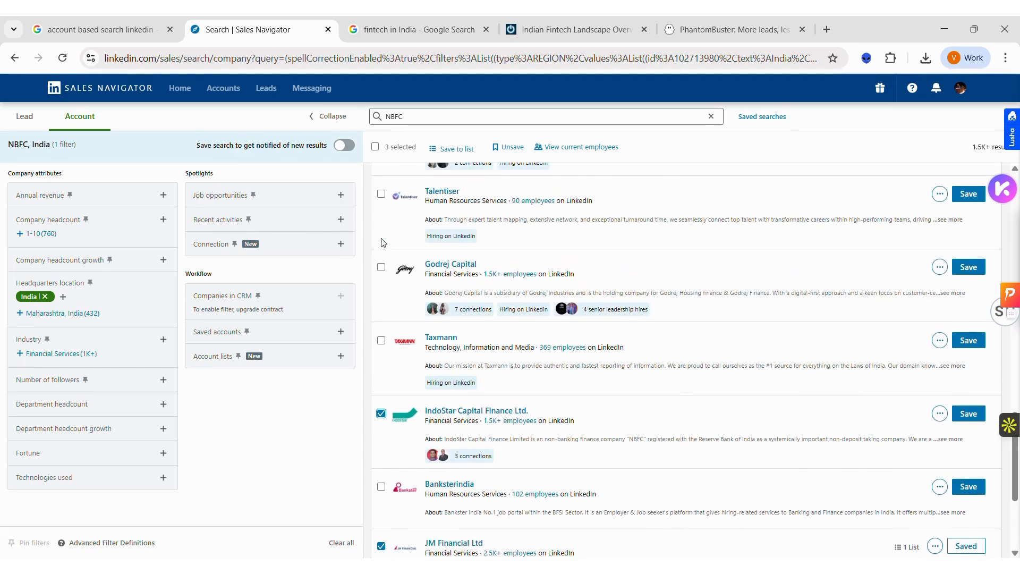
pyautogui.scroll(2, 384, 242)
pyautogui.click(381, 237)
pyautogui.scroll(3, 382, 240)
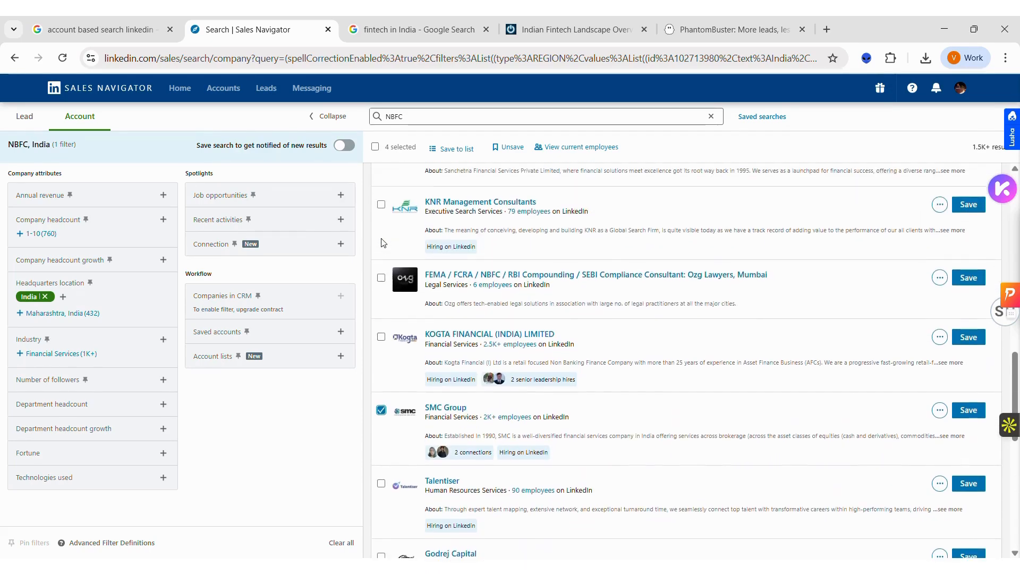
# Step: Save the selected accounts to a new account list named "NBFC Test"
pyautogui.click(442, 150)
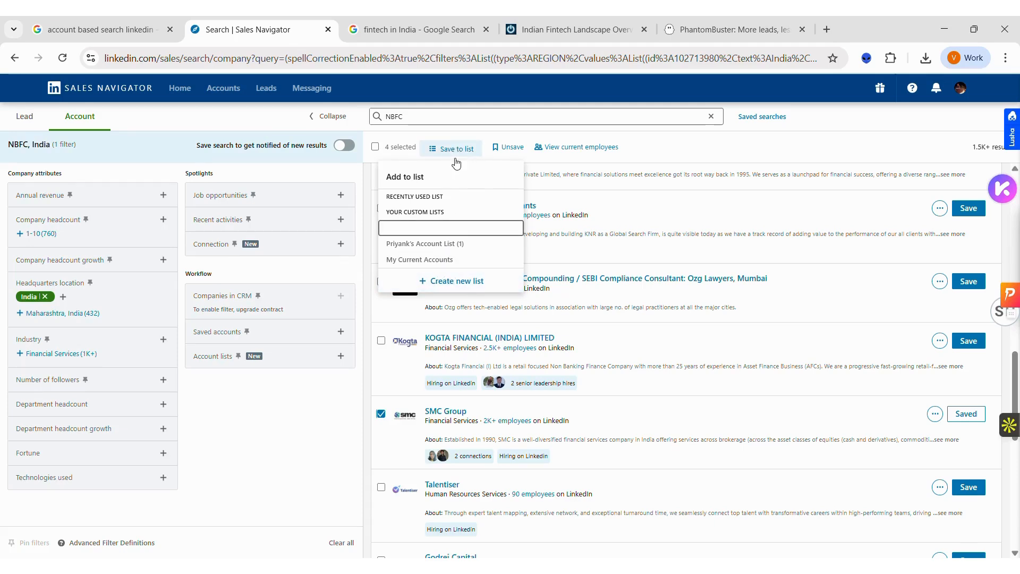
pyautogui.click(452, 280)
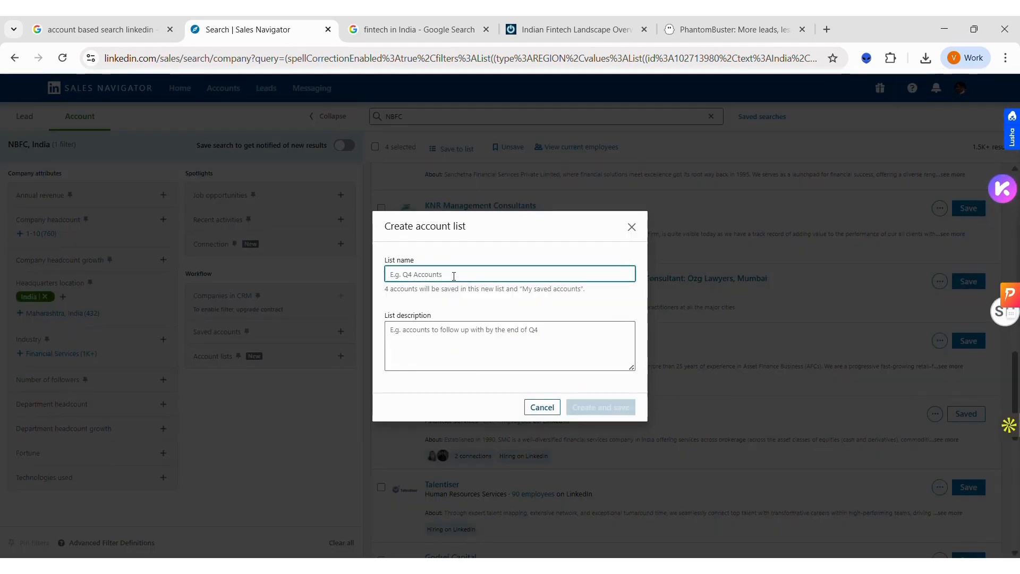
pyautogui.write('NBFC Test')
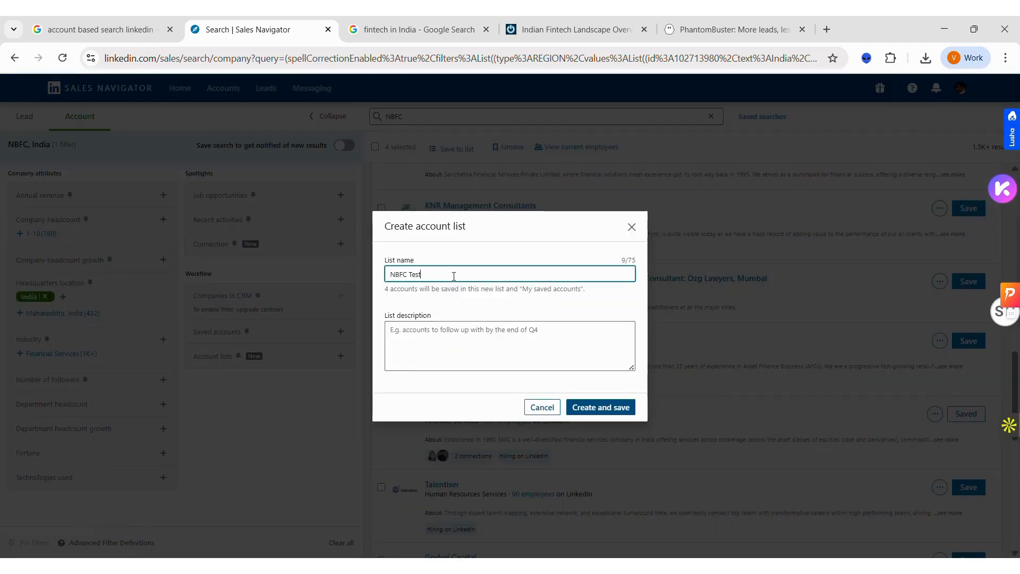
pyautogui.click(582, 407)
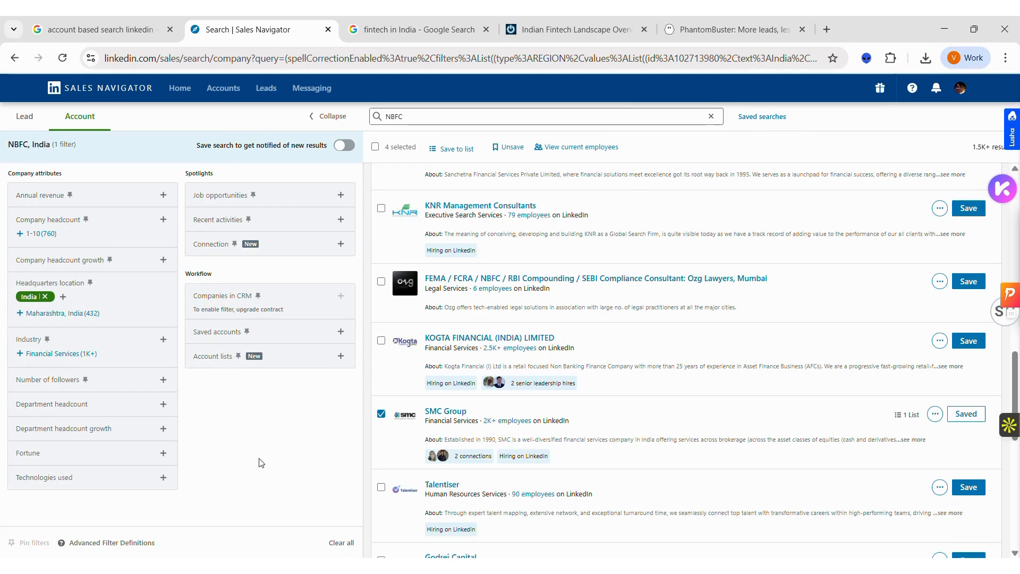
# Step: Switch to the lead search, include the NBFC Test account list as a filter, and clear the NBFC keyword
pyautogui.click(24, 116)
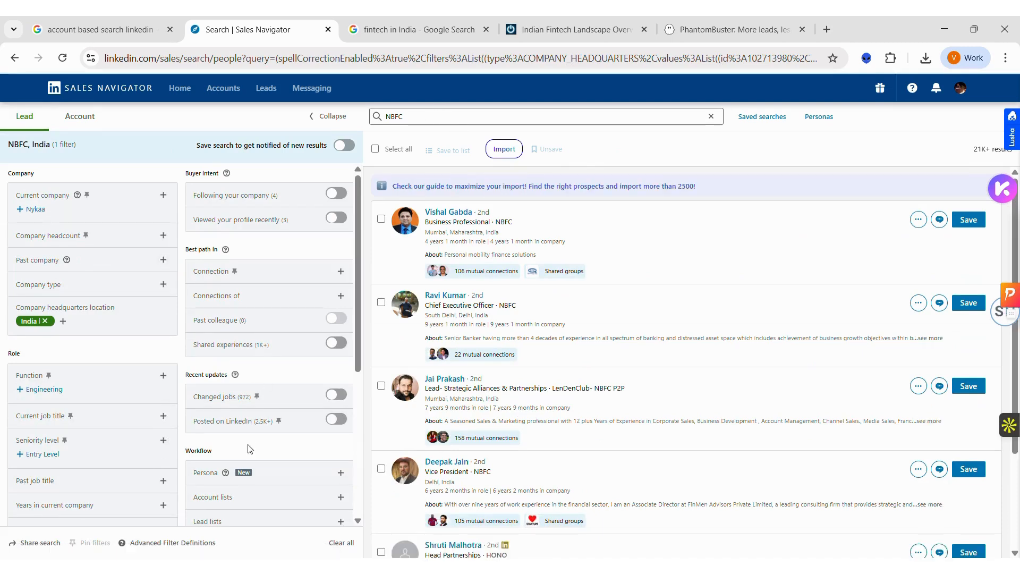
pyautogui.scroll(-2, 345, 412)
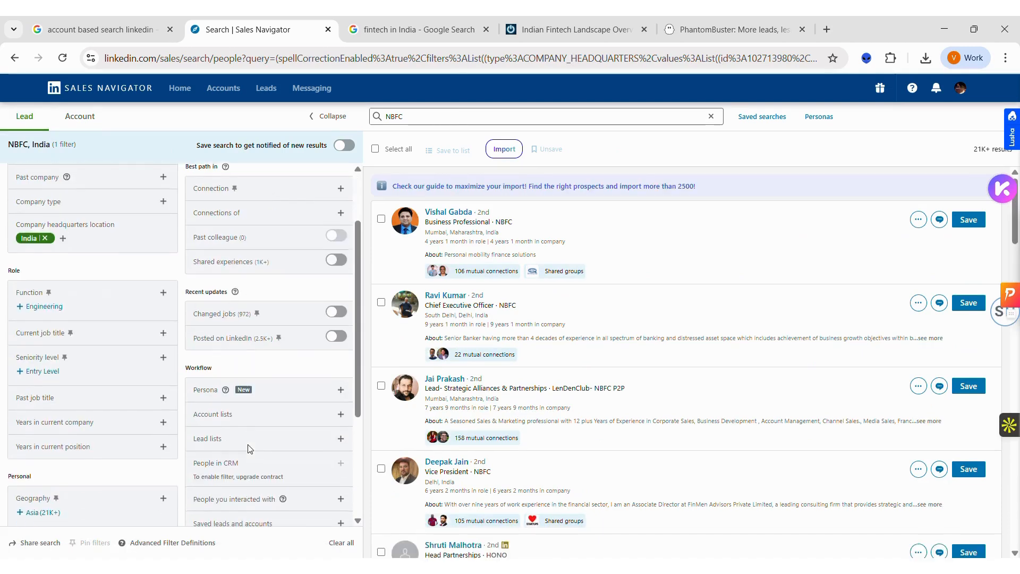
pyautogui.click(341, 413)
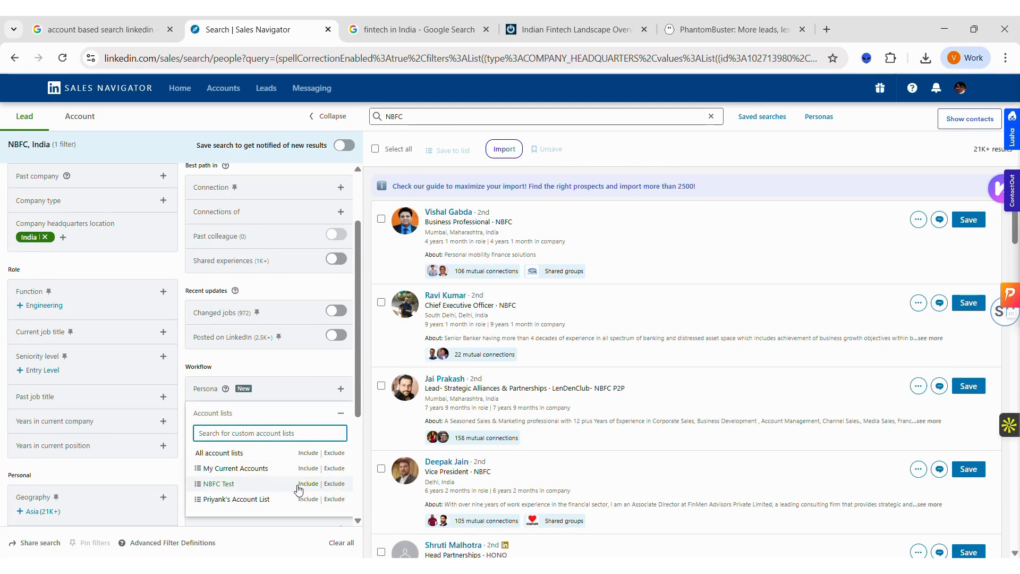
pyautogui.click(306, 484)
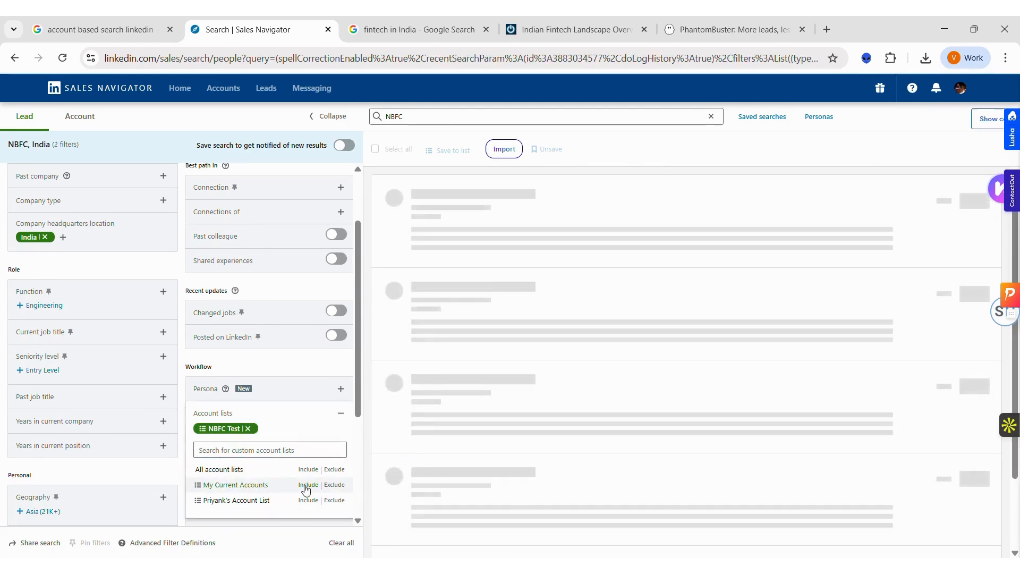
pyautogui.doubleClick(417, 116)
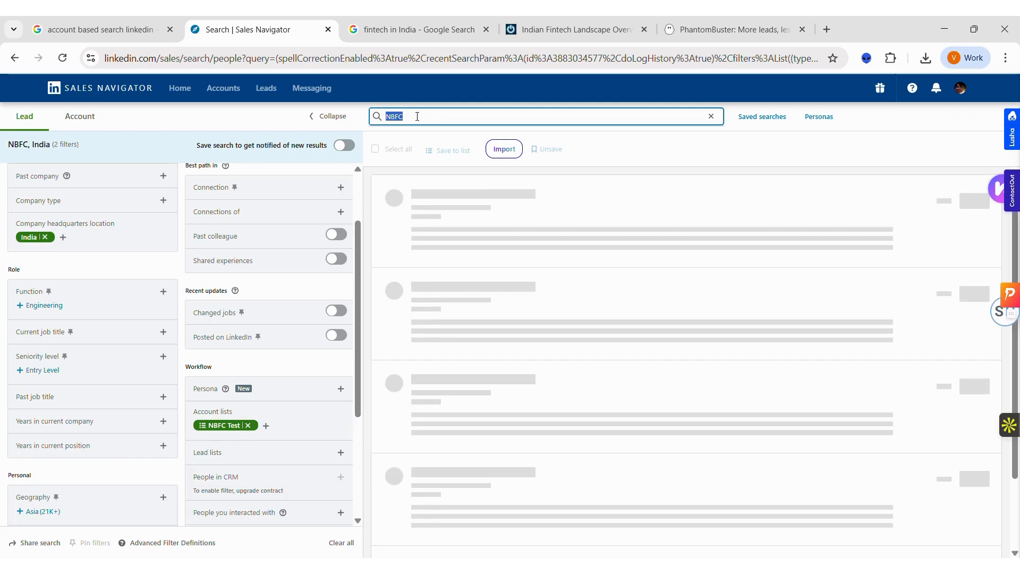
pyautogui.press('BackSpace')
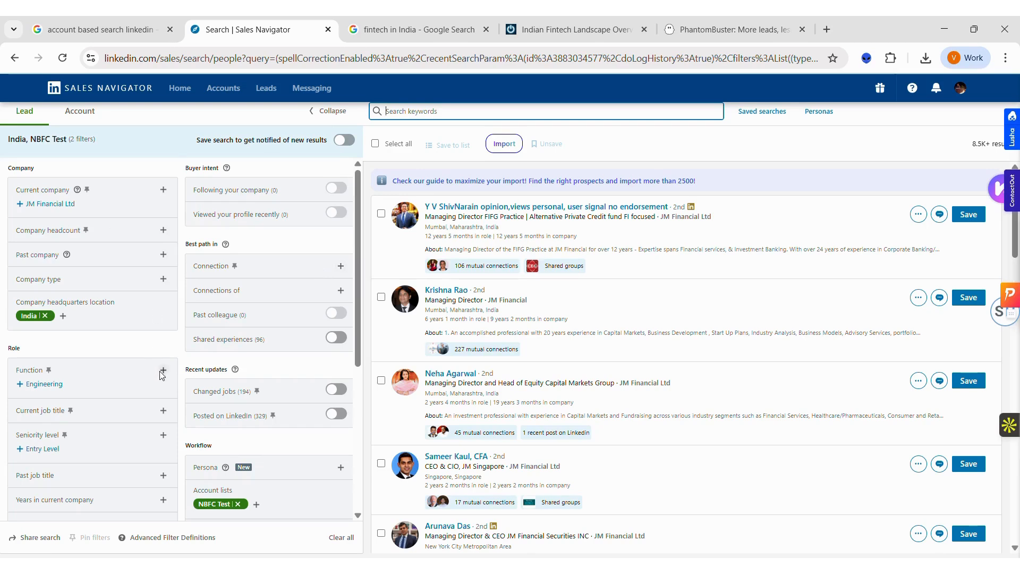
# Step: Filter the leads by current job title Chief Executive Officer
pyautogui.click(163, 414)
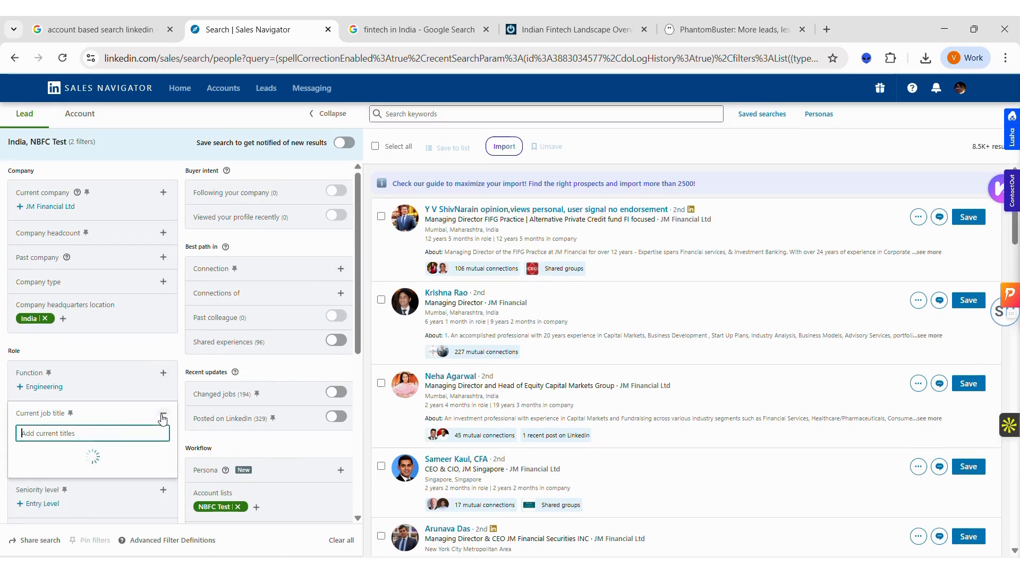
pyautogui.write('Chief Executi')
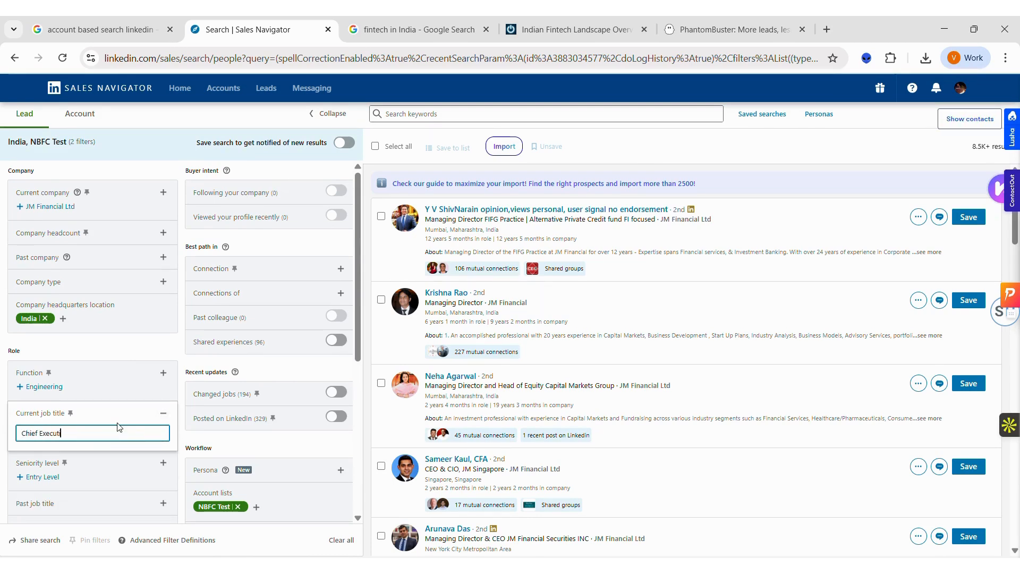
pyautogui.write('ve Officer')
pyautogui.press('Return')
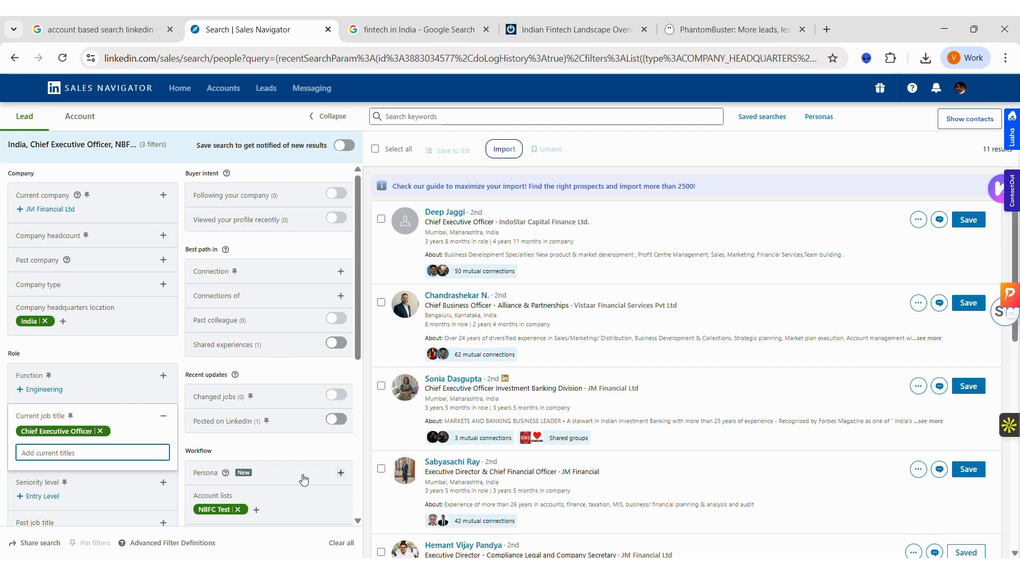
# Step: Remove the Chief Executive Officer job title and NBFC Test account list filters from the lead search
pyautogui.click(100, 431)
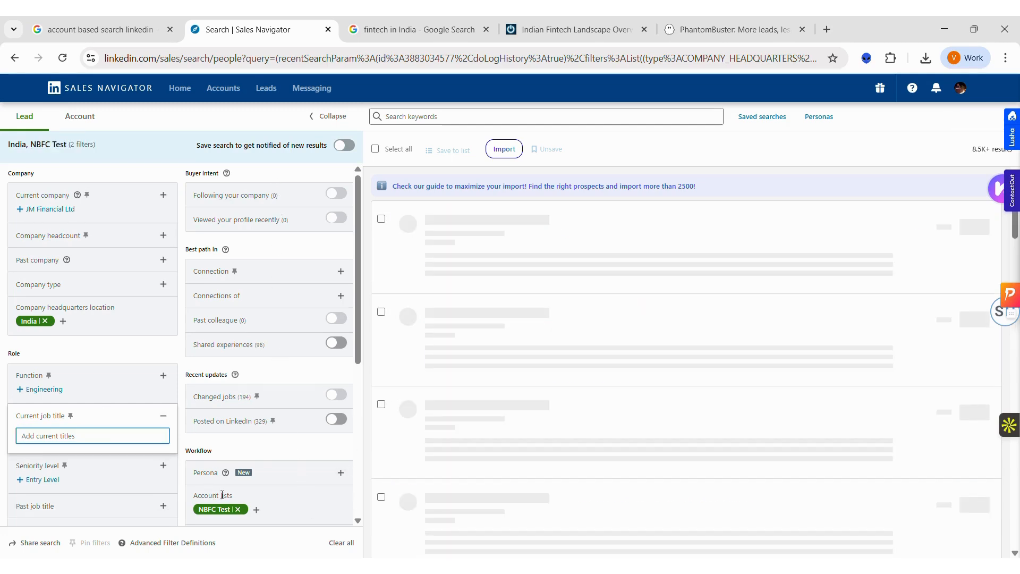
pyautogui.click(238, 509)
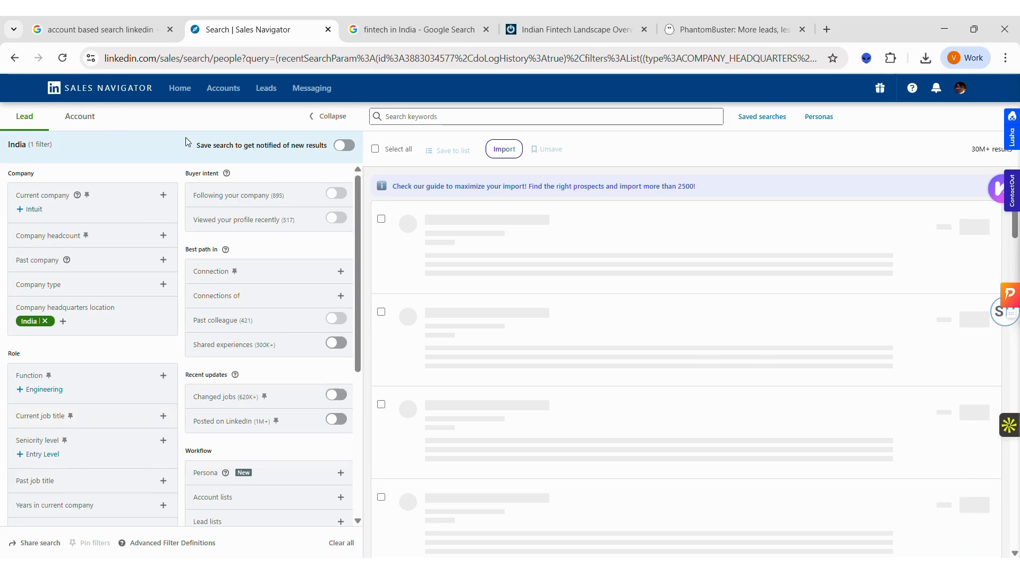
# Step: Switch to the account search and search the India-headquartered accounts for the keyword "Microfinance"
pyautogui.click(92, 124)
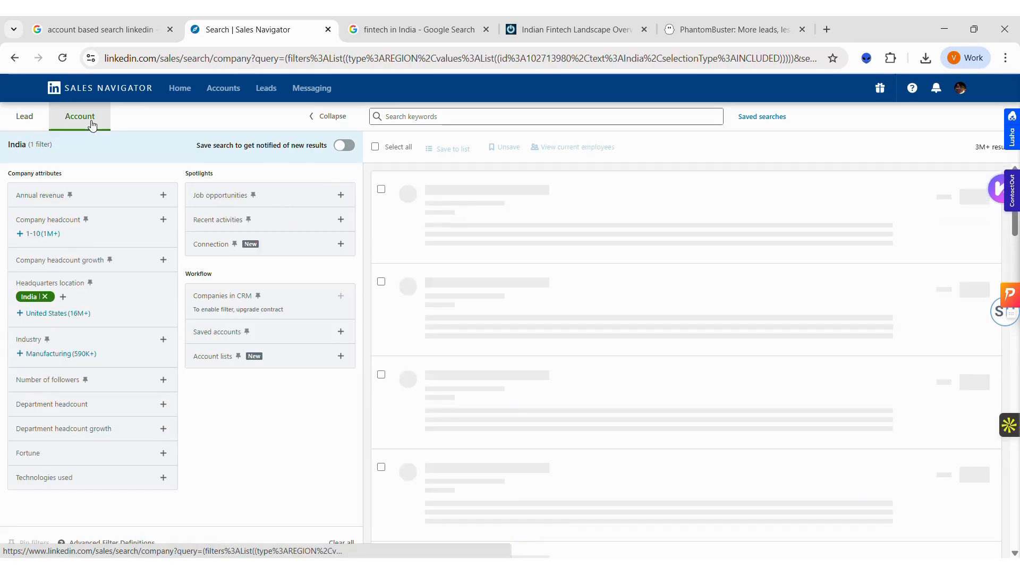
pyautogui.click(429, 119)
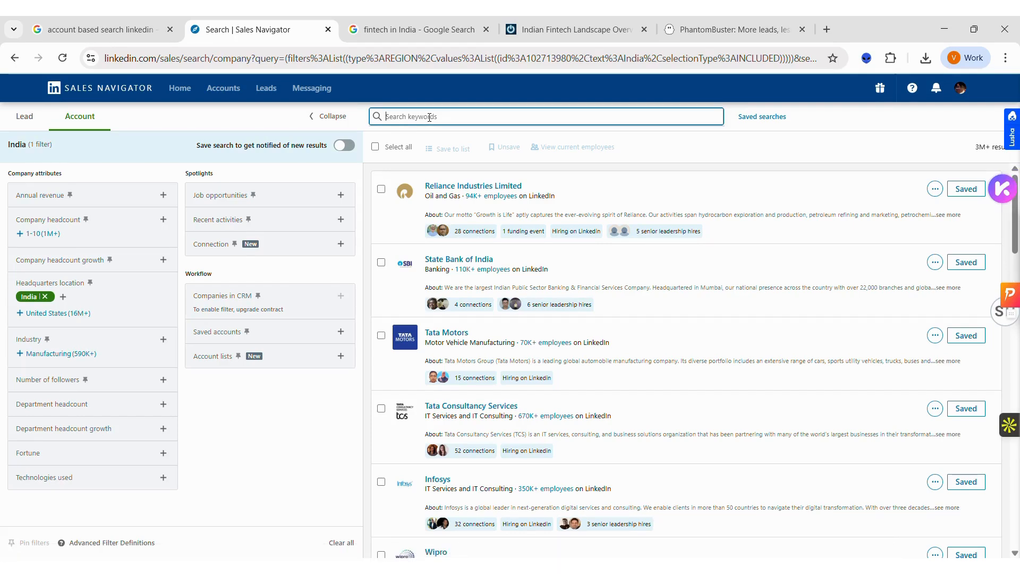
pyautogui.write('Microfinance')
pyautogui.press('Return')
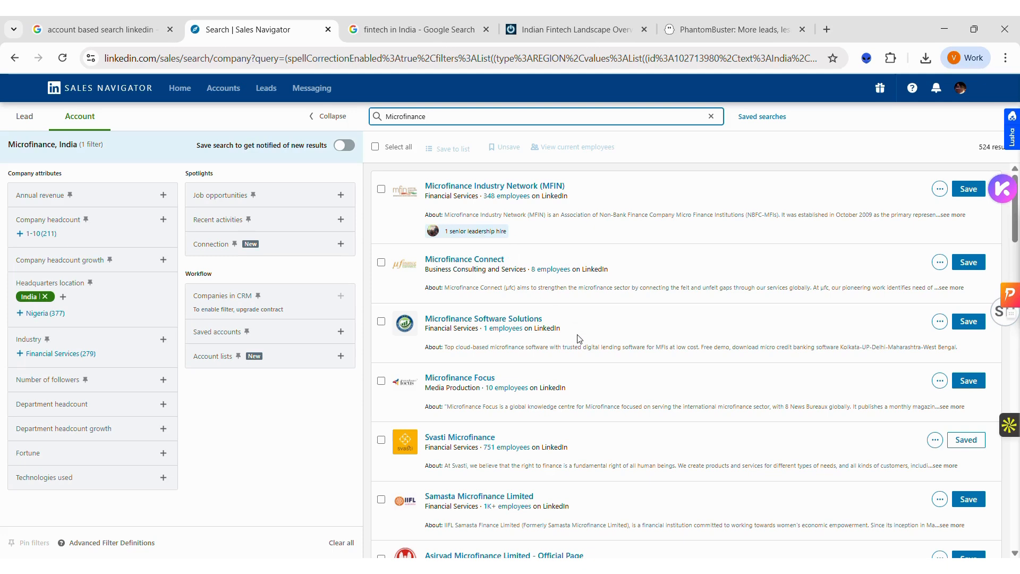
pyautogui.scroll(-1, 578, 338)
pyautogui.scroll(-3, 578, 335)
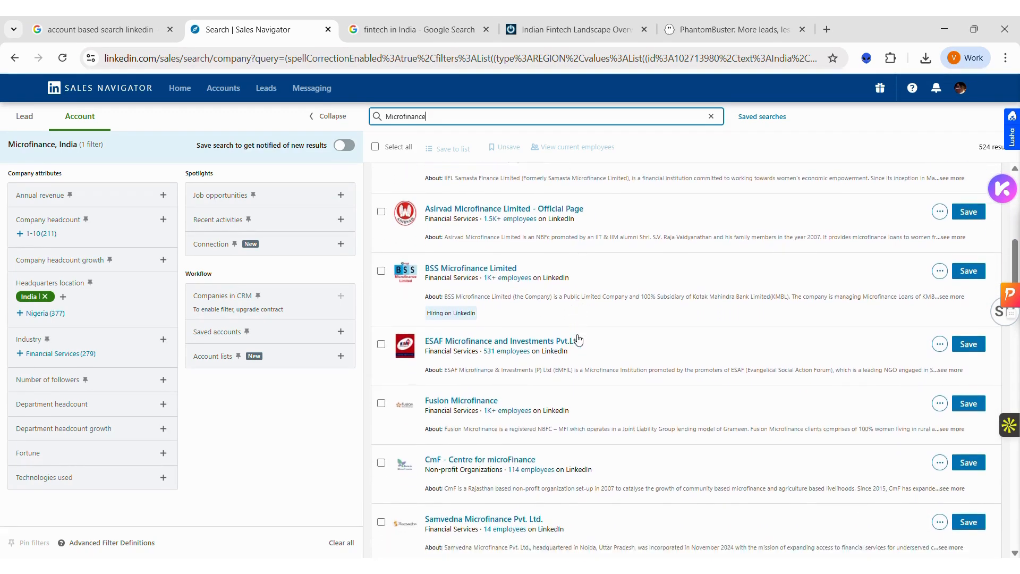
pyautogui.scroll(3, 578, 337)
pyautogui.scroll(2, 577, 337)
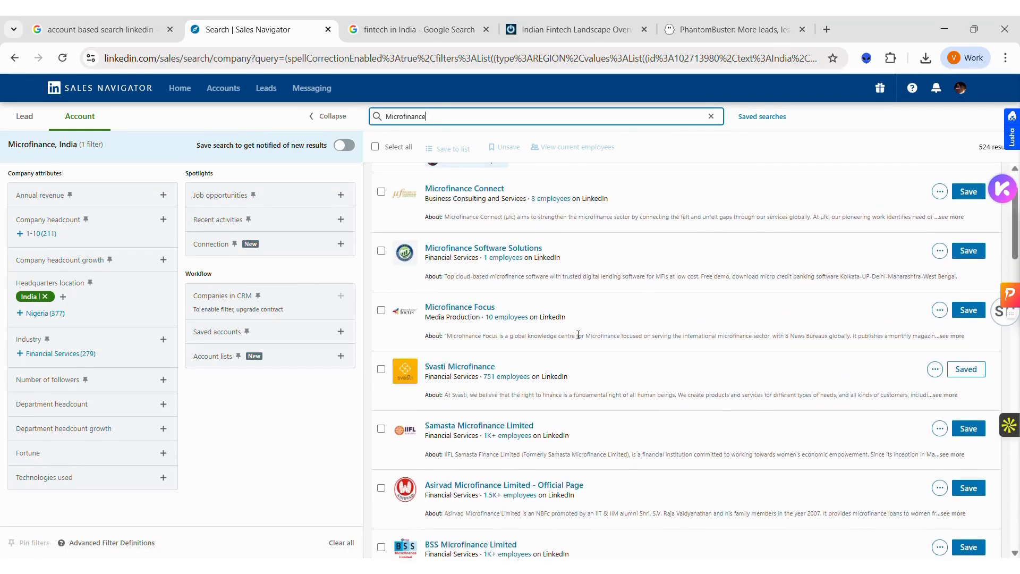
pyautogui.scroll(1, 578, 334)
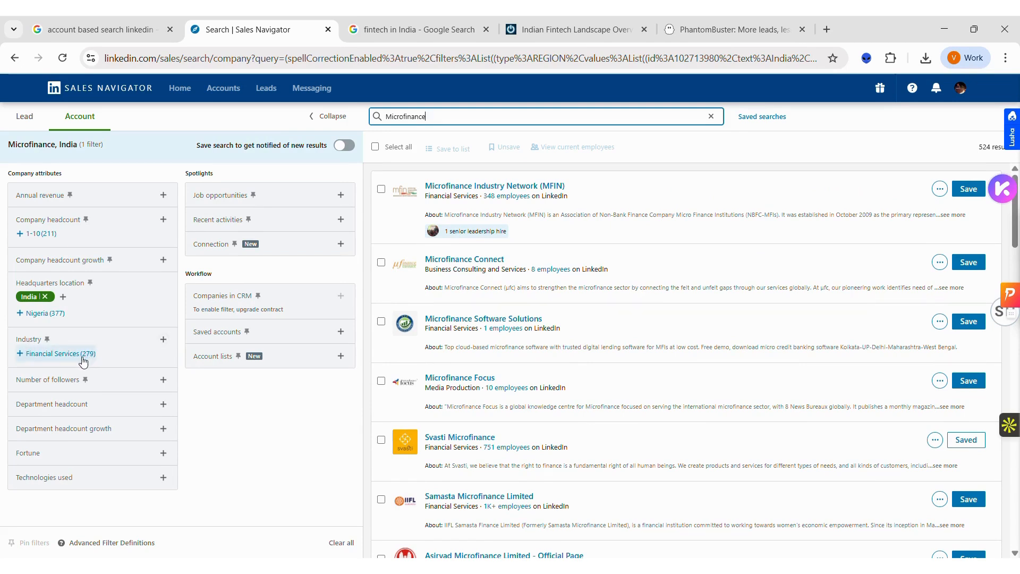
# Step: Try narrowing the Microfinance accounts to the Financial Services industry, and look up industries matching "motor"
pyautogui.click(37, 355)
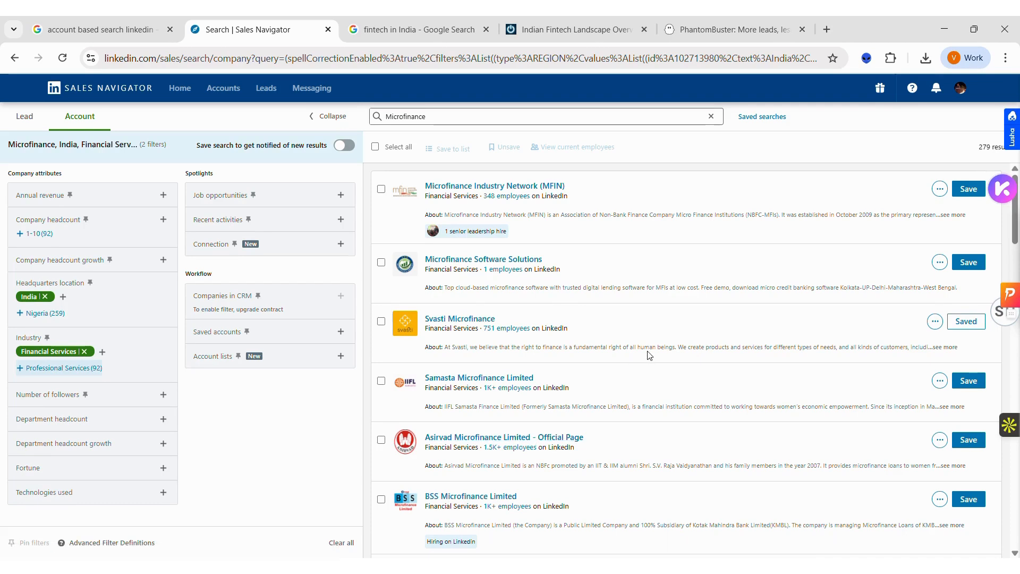
pyautogui.click(84, 352)
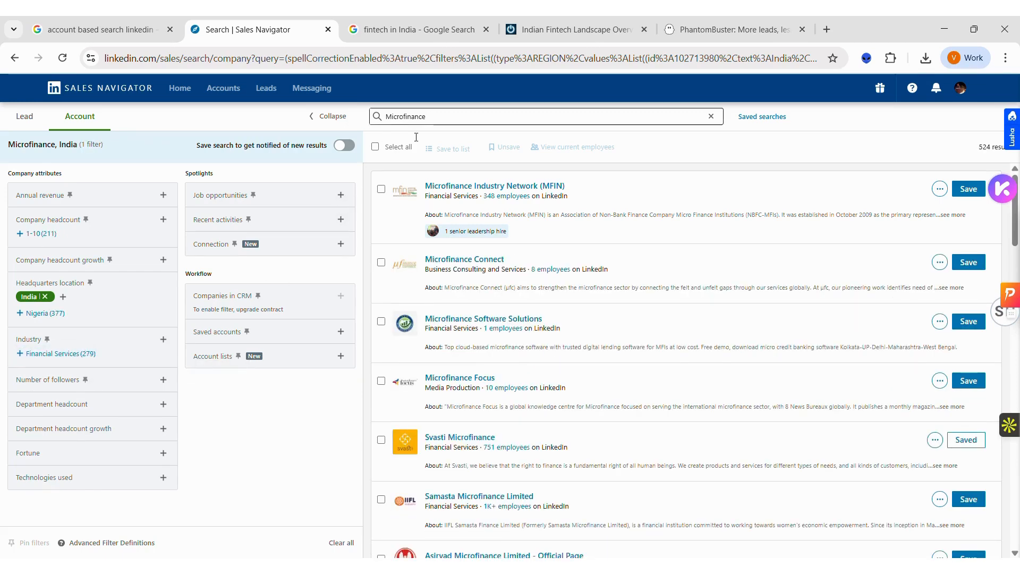
pyautogui.click(163, 339)
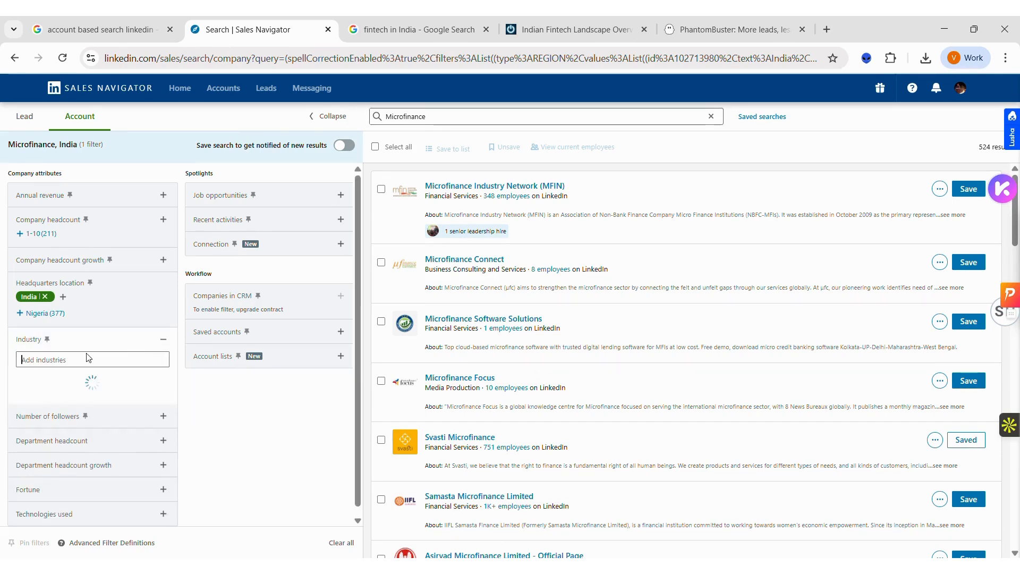
pyautogui.write('motor')
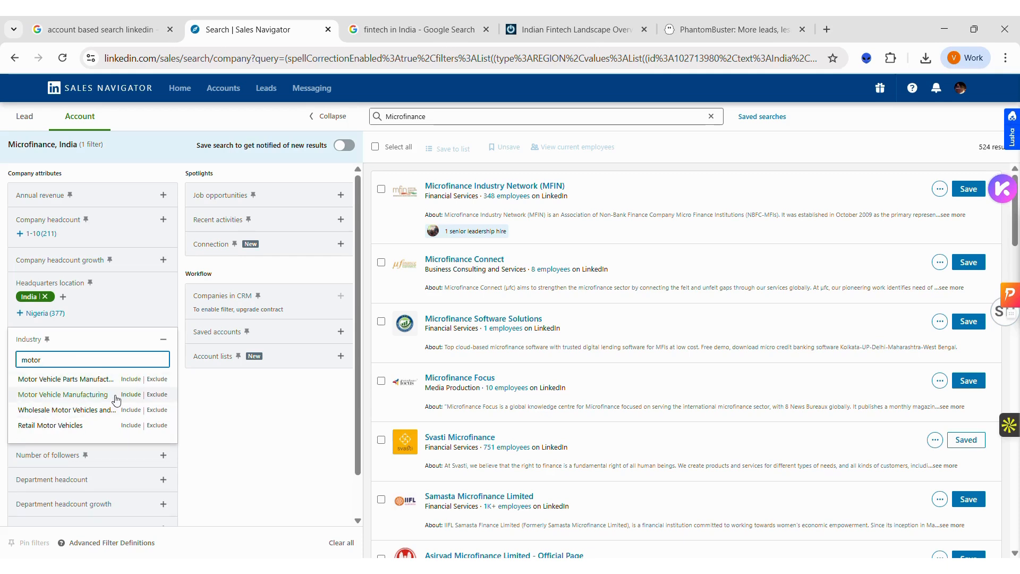
pyautogui.hotkey('ctrl', 'a')
pyautogui.press('BackSpace')
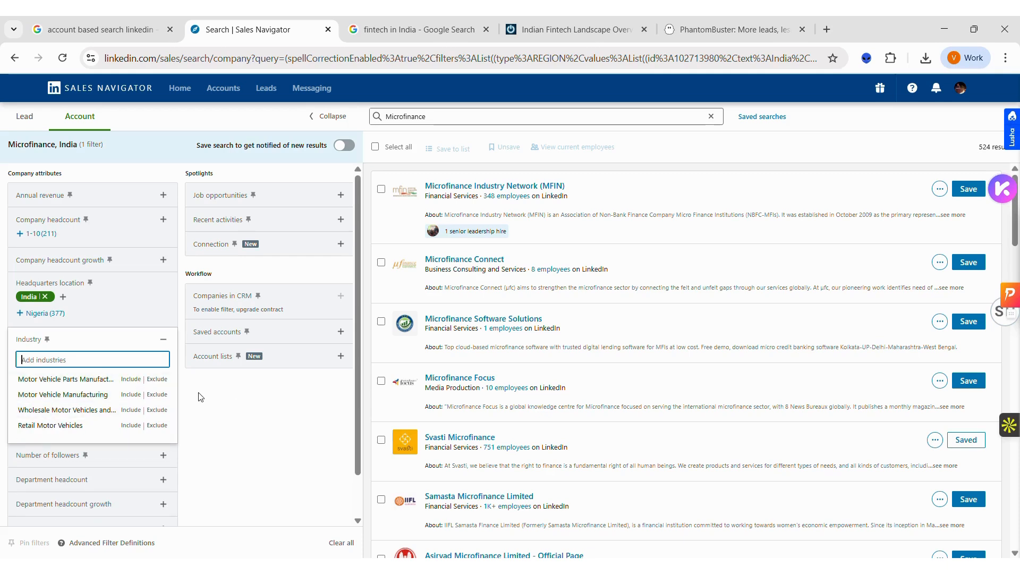
pyautogui.click(259, 410)
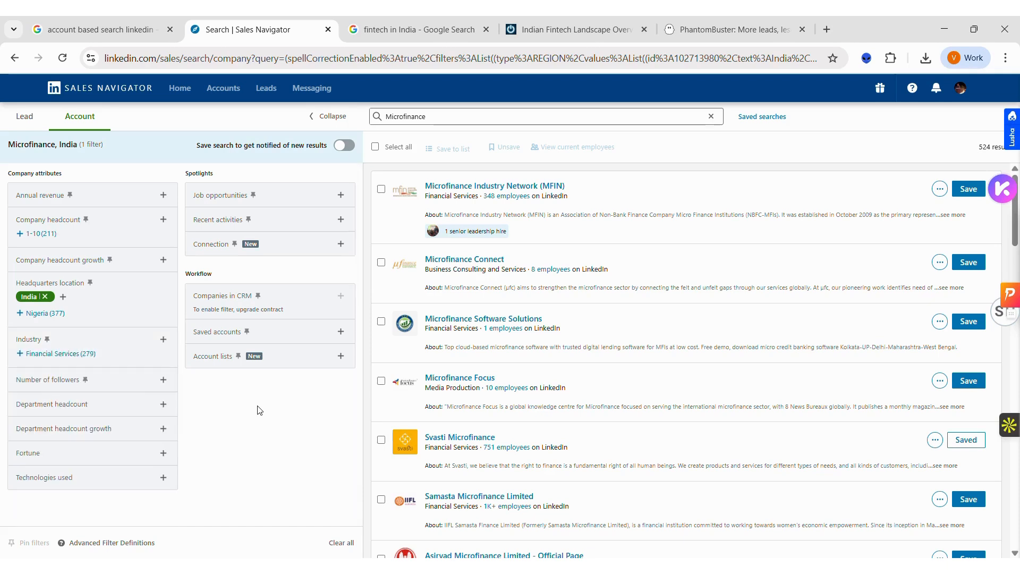
# Step: Replace the account search keyword with "Electric Vehicle" and run the search
pyautogui.doubleClick(409, 116)
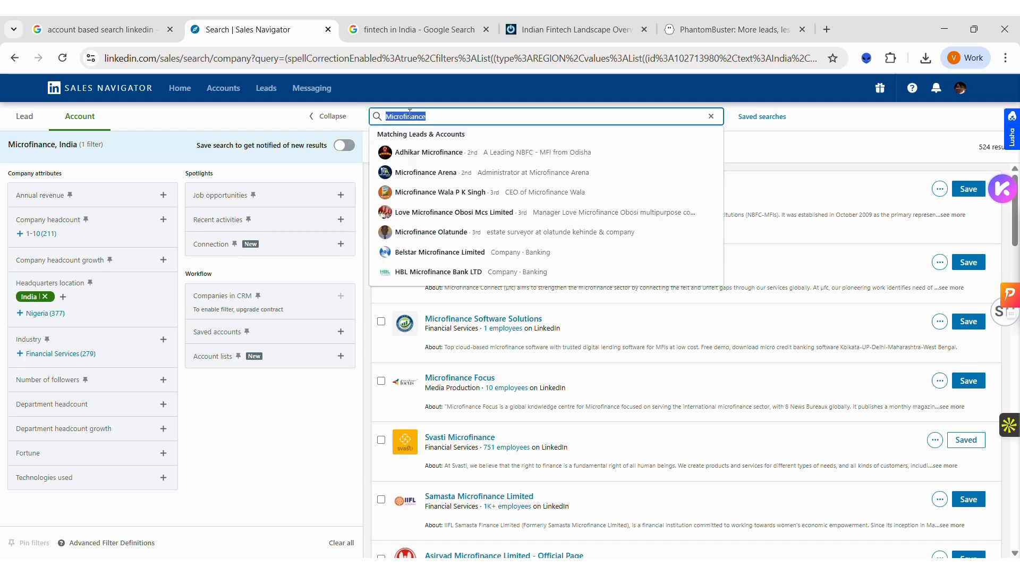
pyautogui.press('BackSpace')
pyautogui.write('Electric Vehicle')
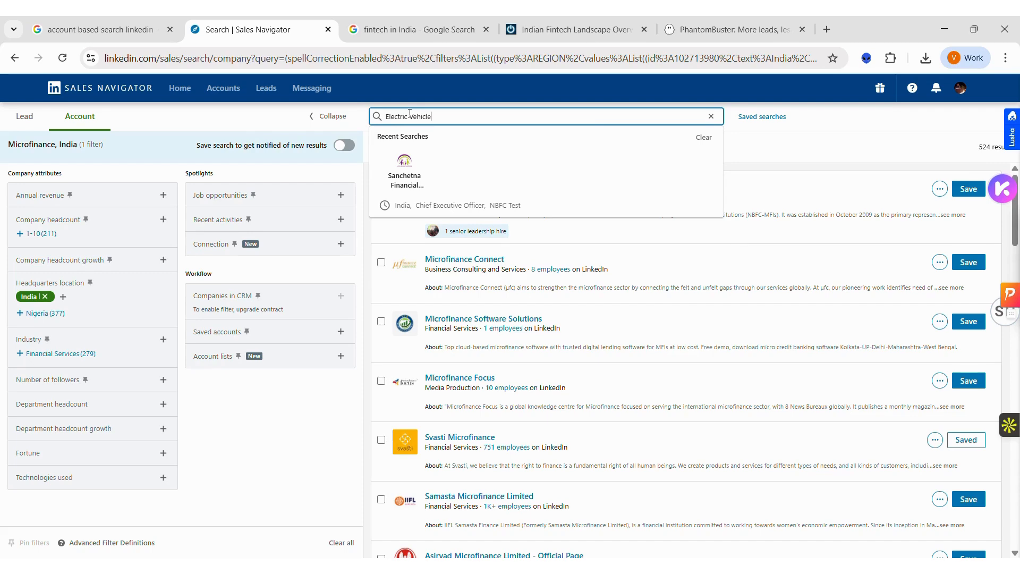
pyautogui.press('Return')
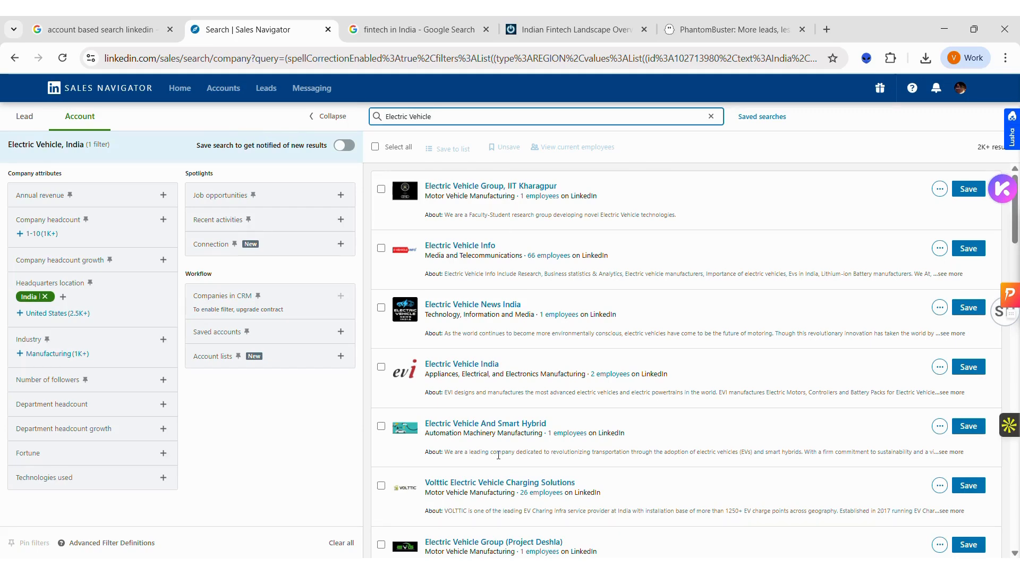
# Step: Examine the Electric Vehicle account results, including each company's industry and employee count
pyautogui.scroll(-3, 498, 455)
pyautogui.scroll(-2, 499, 459)
pyautogui.scroll(-2, 498, 459)
pyautogui.scroll(-1, 498, 459)
pyautogui.scroll(-1, 499, 458)
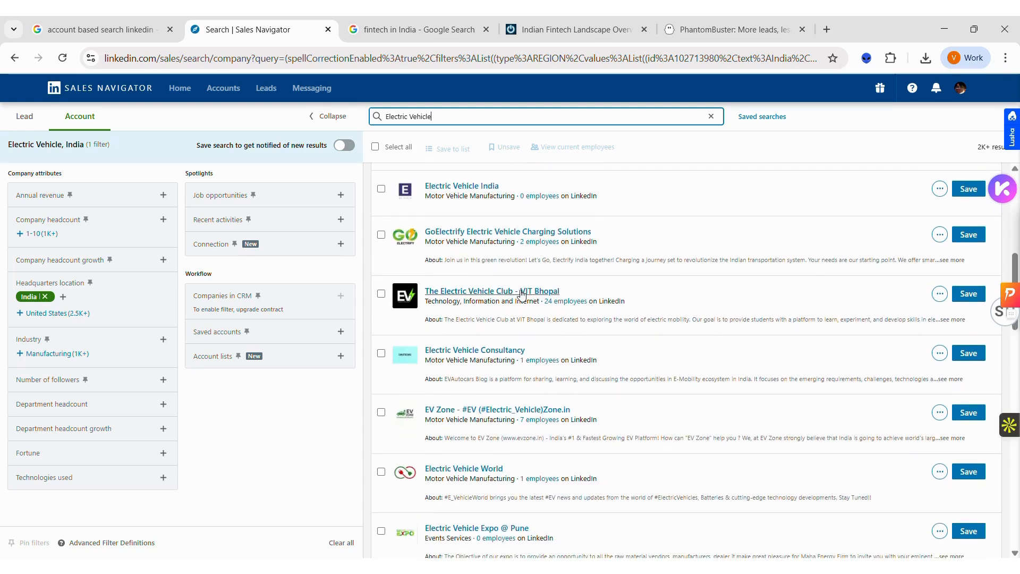
pyautogui.scroll(5, 516, 290)
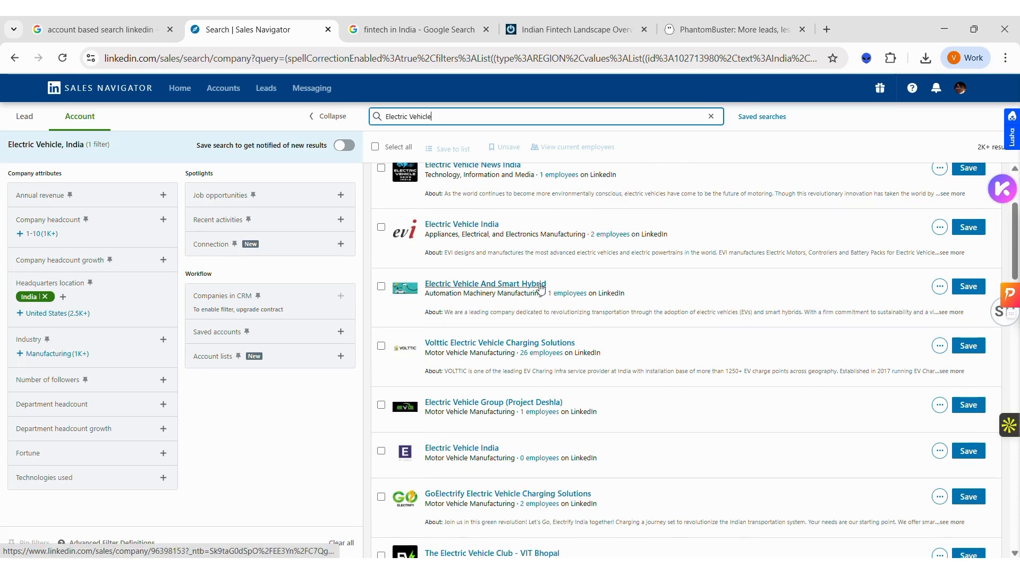
pyautogui.scroll(-5, 535, 284)
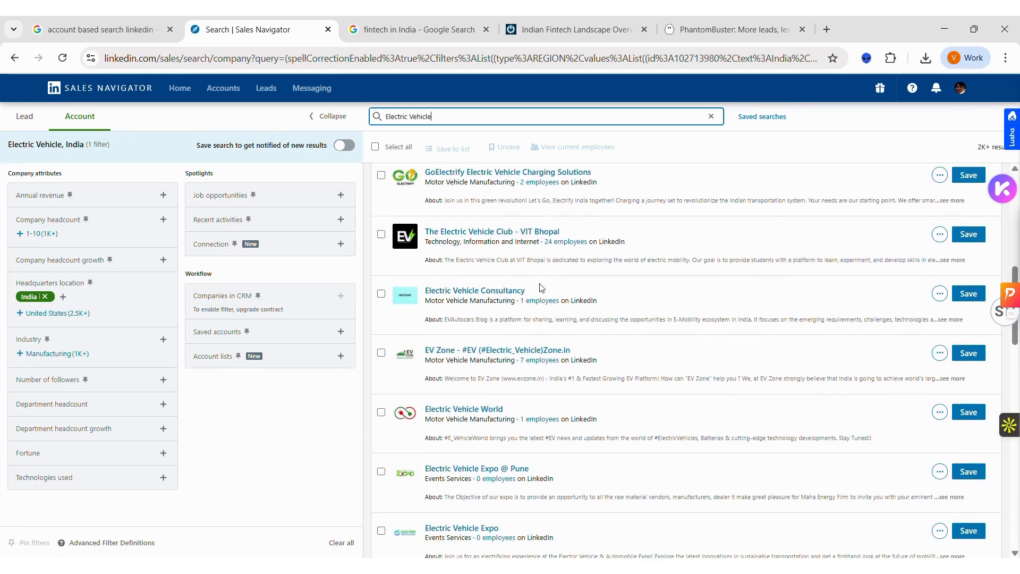
pyautogui.scroll(-2, 541, 288)
pyautogui.scroll(-1, 541, 288)
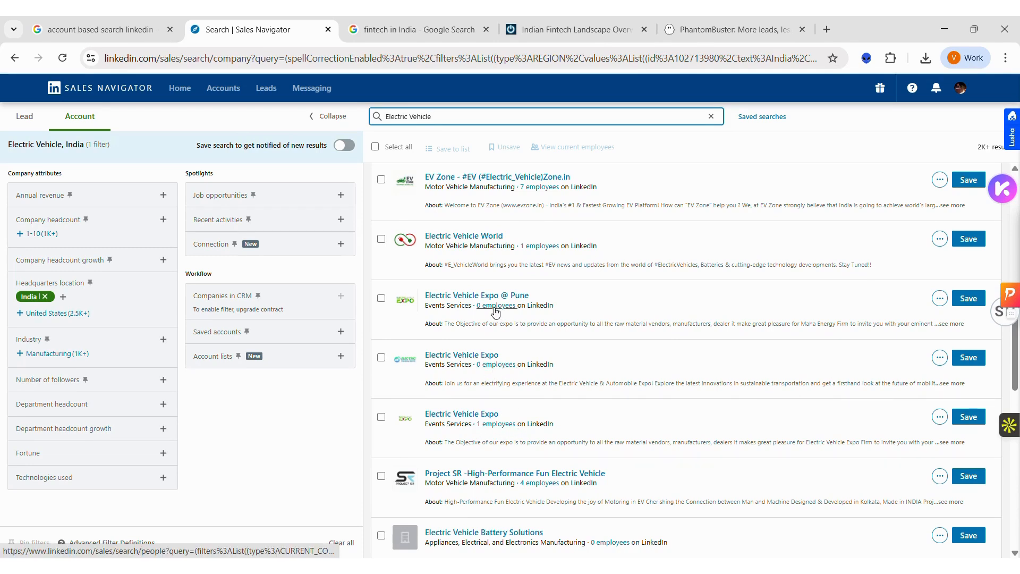
pyautogui.scroll(10, 495, 313)
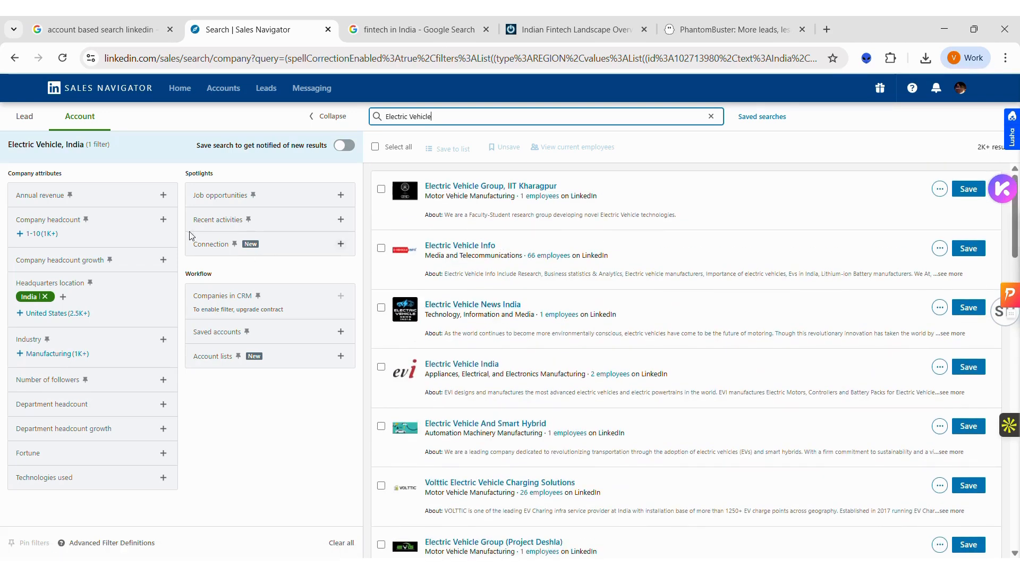
# Step: Filter the accounts by company headcounts 201-500, 501-1,000, 1,001-5,000 and 5,001-10,000, collapse the expanded filters, and review the results
pyautogui.click(163, 220)
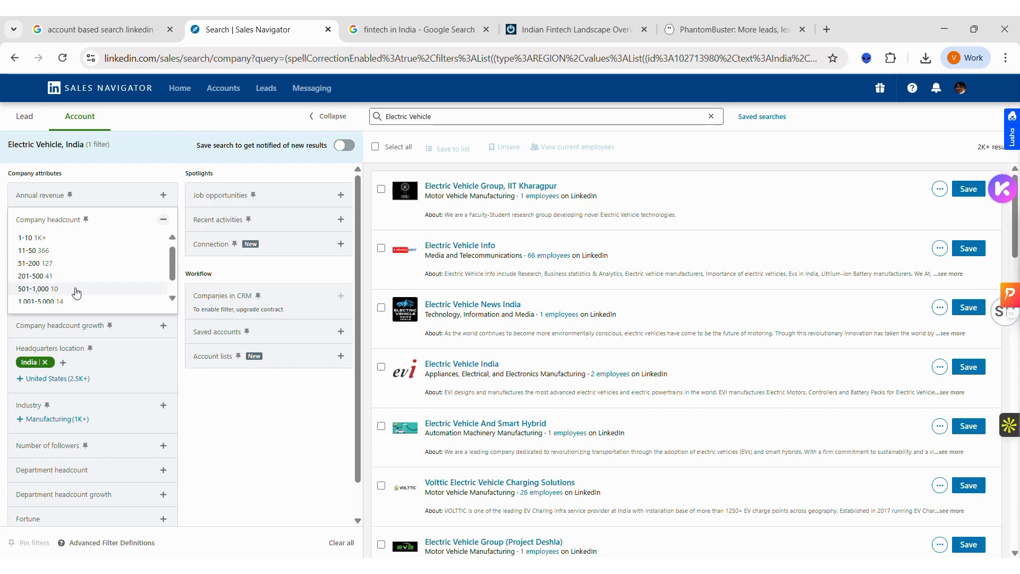
pyautogui.scroll(-1, 77, 293)
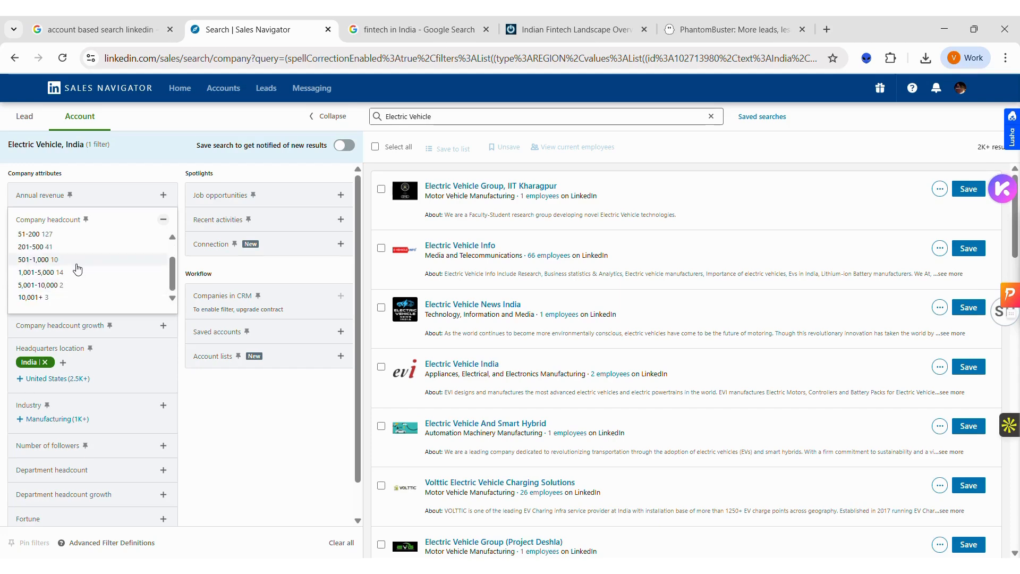
pyautogui.click(77, 263)
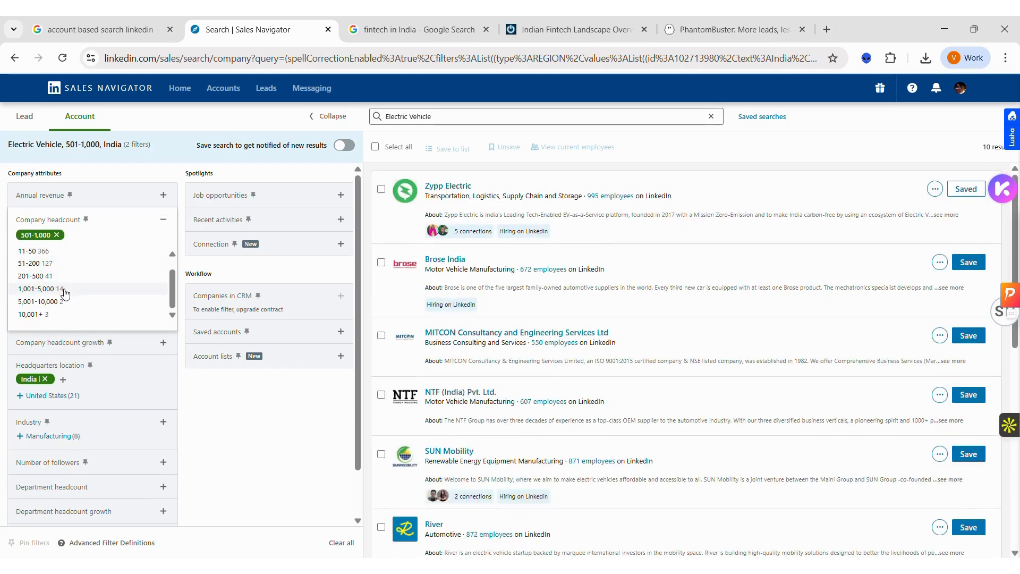
pyautogui.click(65, 302)
pyautogui.click(64, 302)
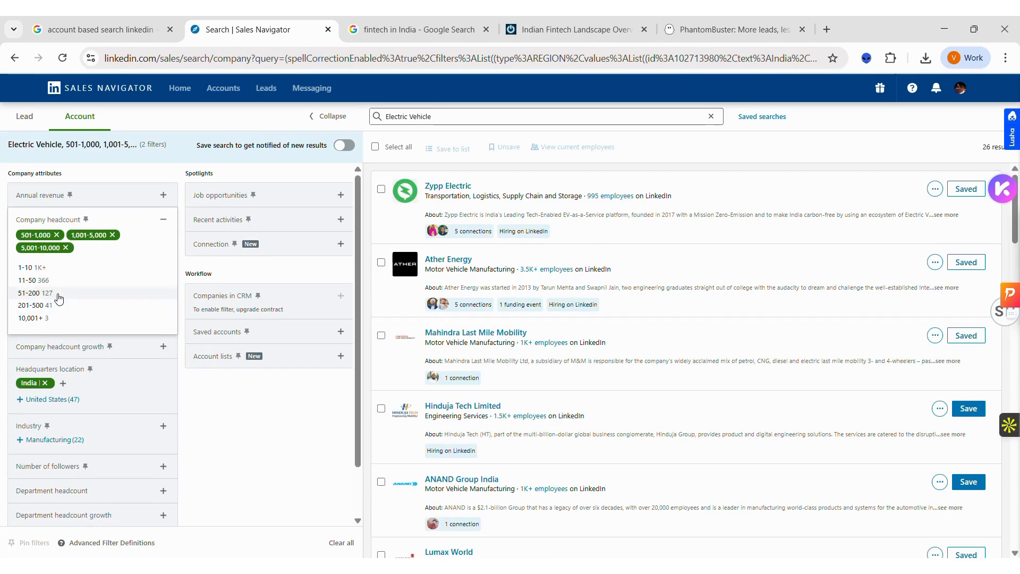
pyautogui.click(58, 305)
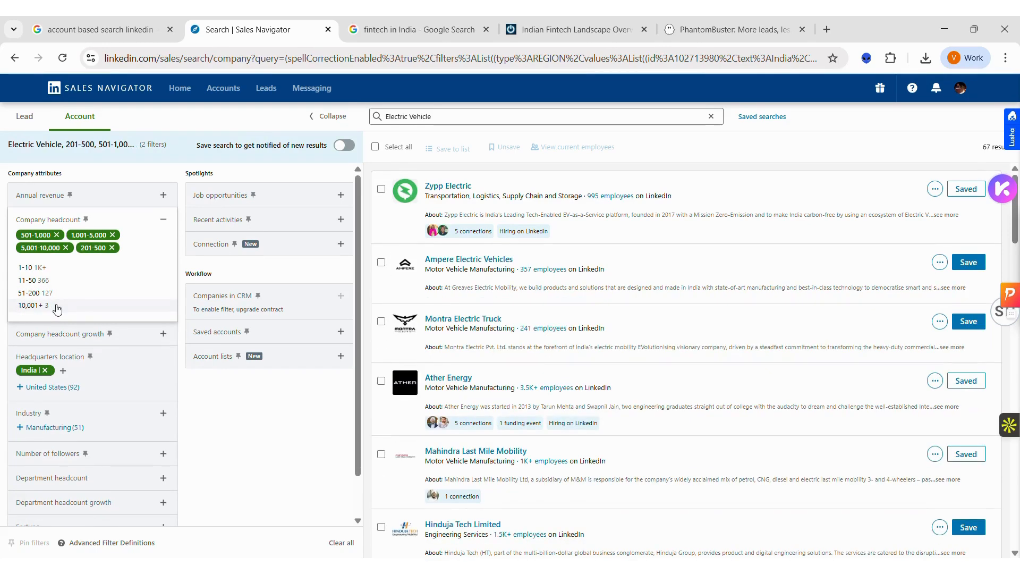
pyautogui.click(315, 121)
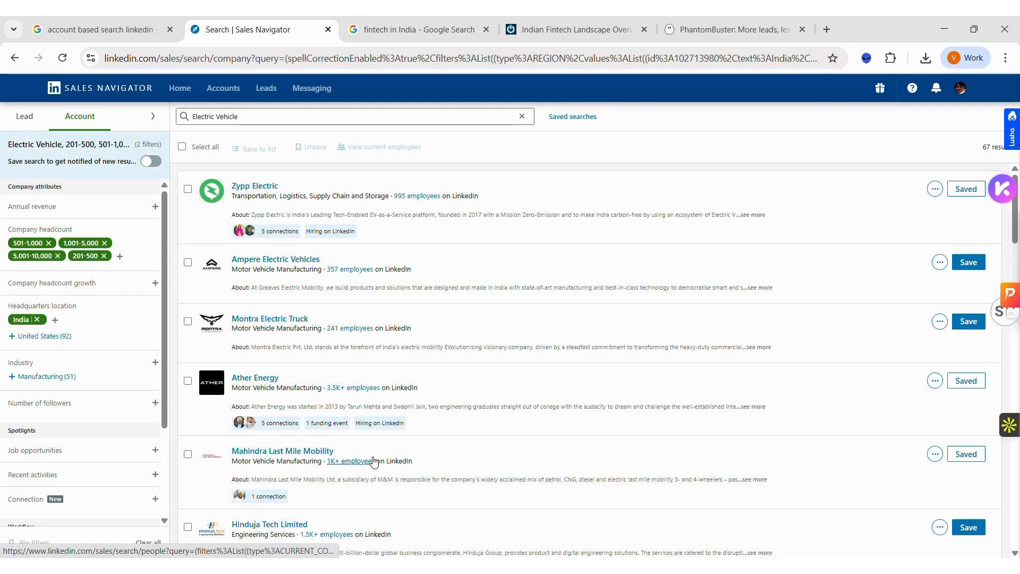
pyautogui.scroll(-7, 375, 461)
pyautogui.scroll(7, 375, 461)
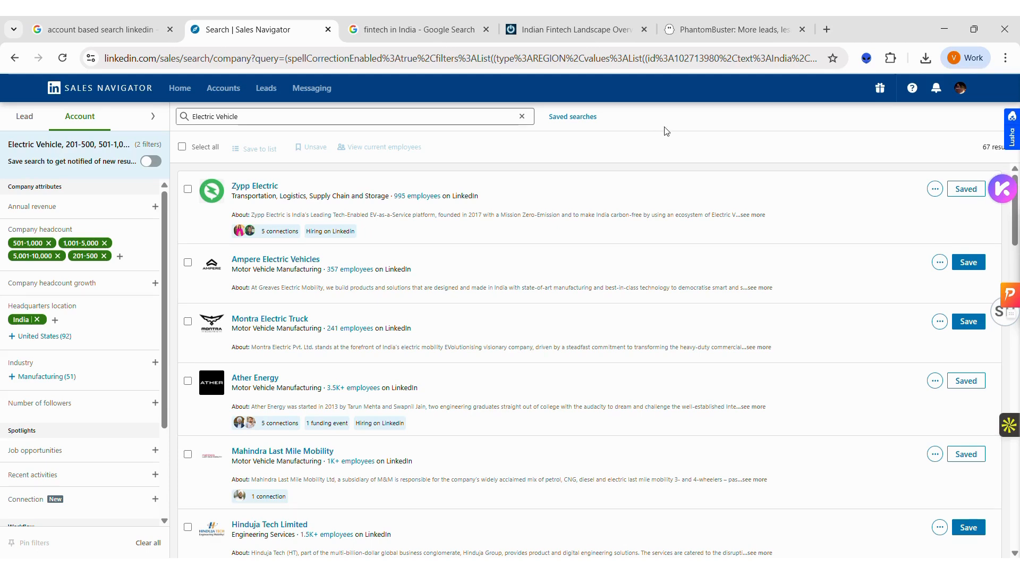
# Step: Switch to PhantomBuster and examine the Sales Navigator List Export phantom's output fields and overview
pyautogui.click(742, 31)
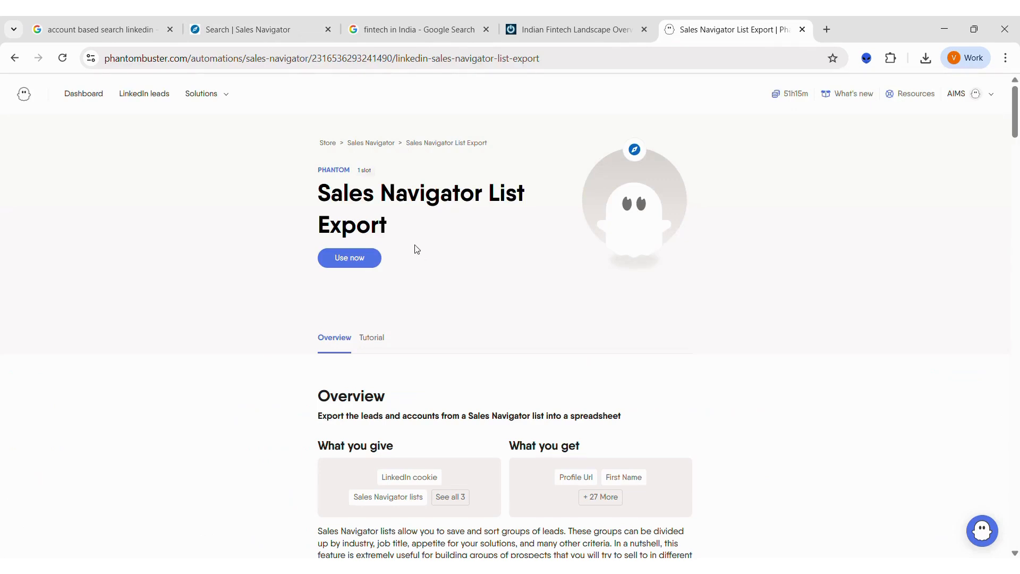
pyautogui.moveTo(419, 232); pyautogui.dragTo(309, 196)
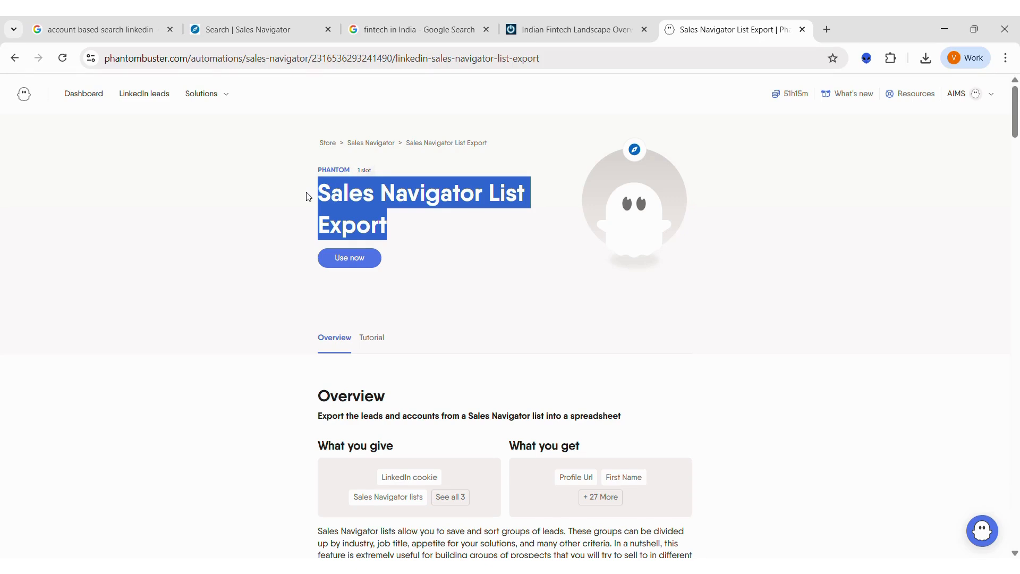
pyautogui.click(603, 502)
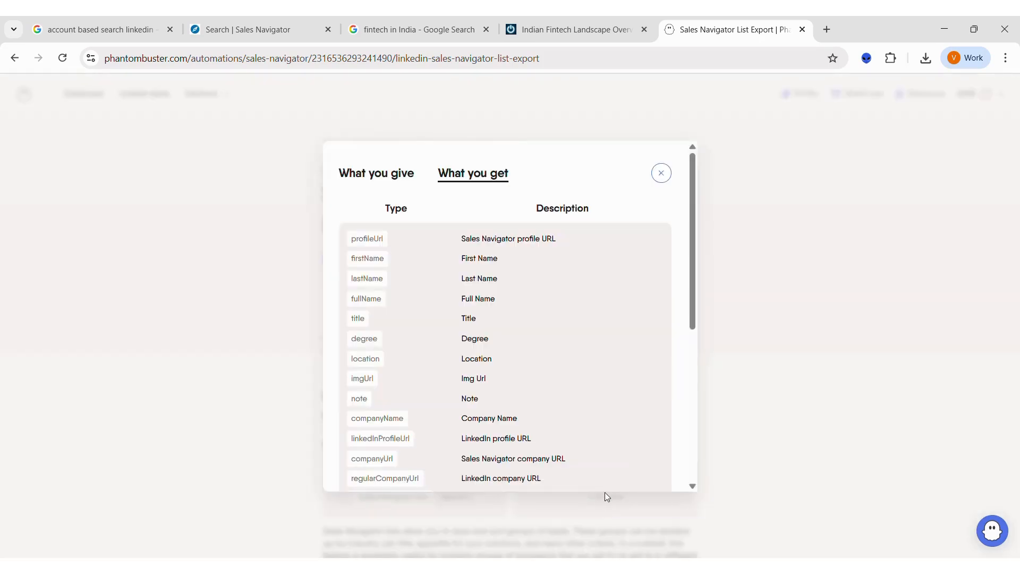
pyautogui.scroll(-1, 518, 412)
pyautogui.scroll(-5, 520, 415)
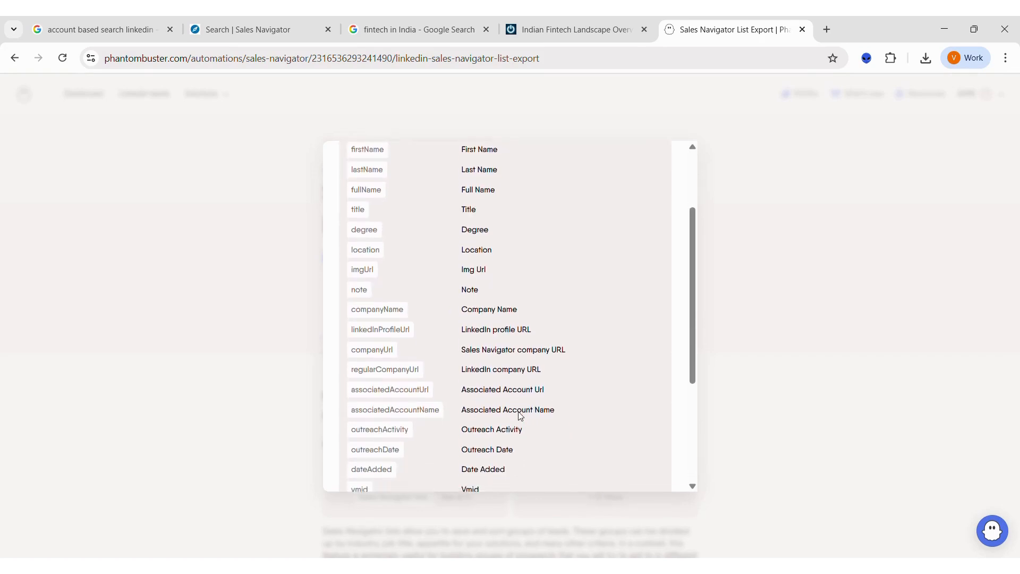
pyautogui.scroll(-1, 532, 412)
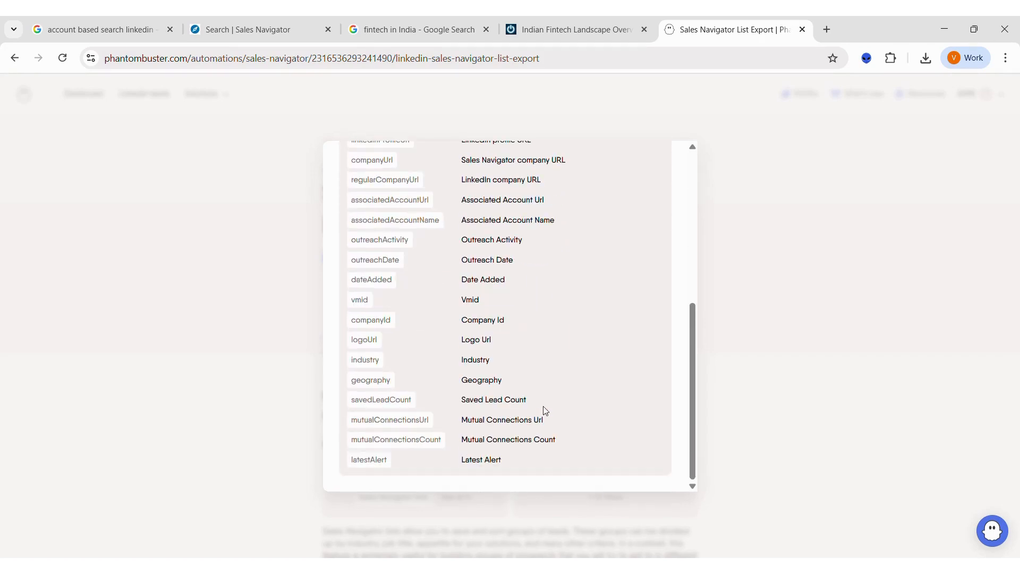
pyautogui.scroll(8, 661, 234)
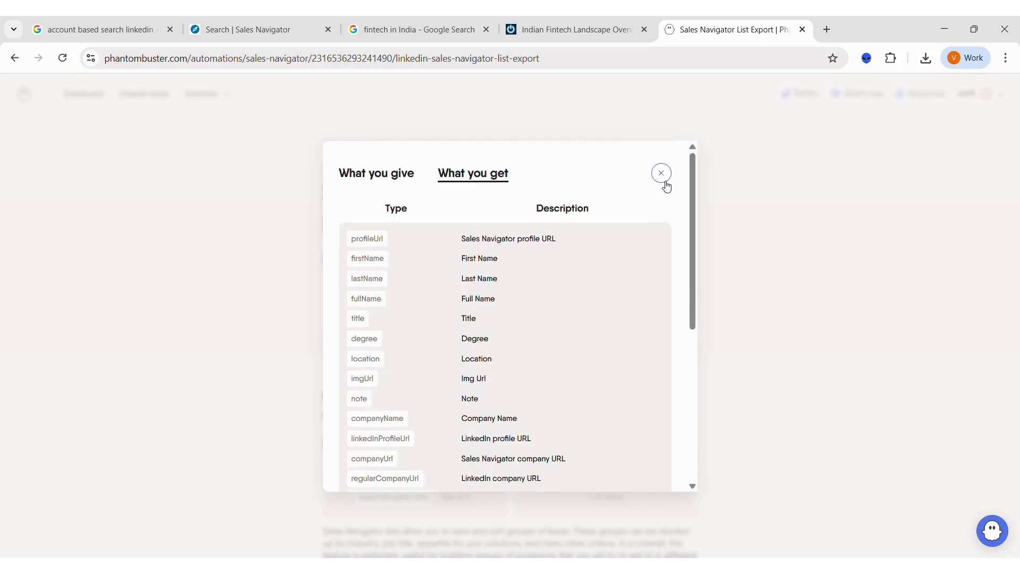
pyautogui.click(662, 179)
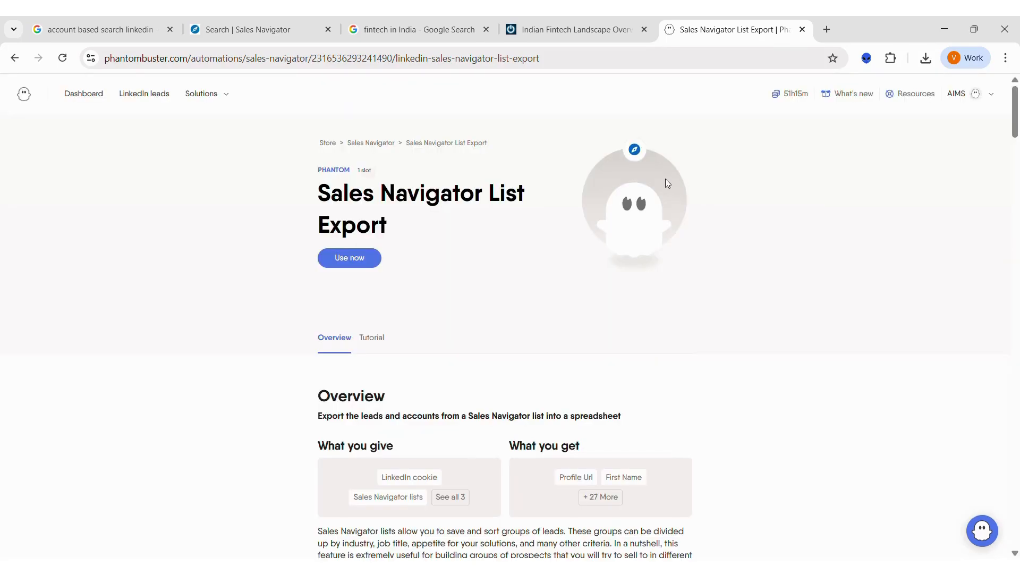
pyautogui.scroll(-9, 587, 295)
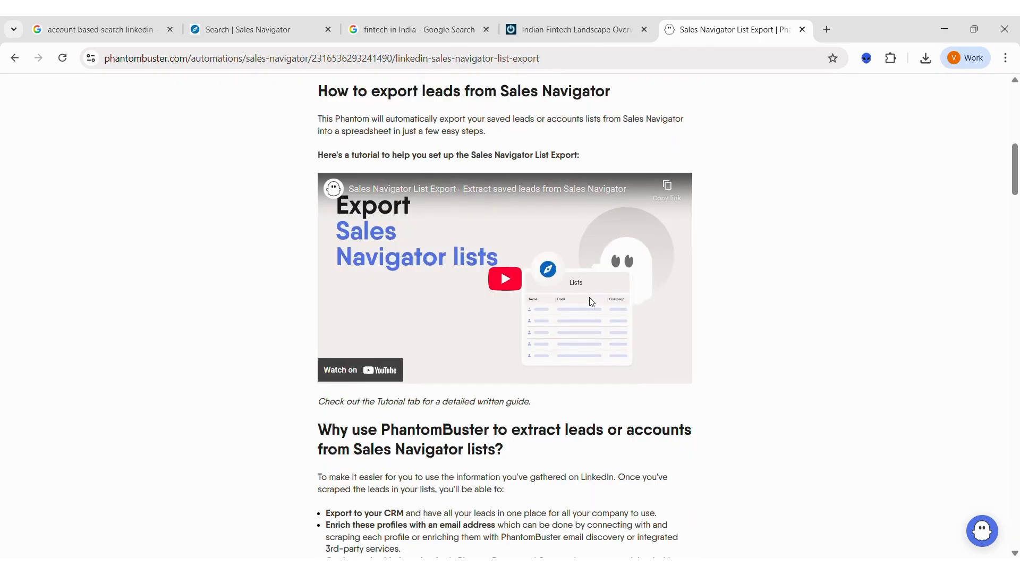
# Step: Switch back to Sales Navigator, show the lead search for the same keyword, and expand the Current company filter
pyautogui.scroll(-5, 591, 302)
pyautogui.scroll(15, 590, 299)
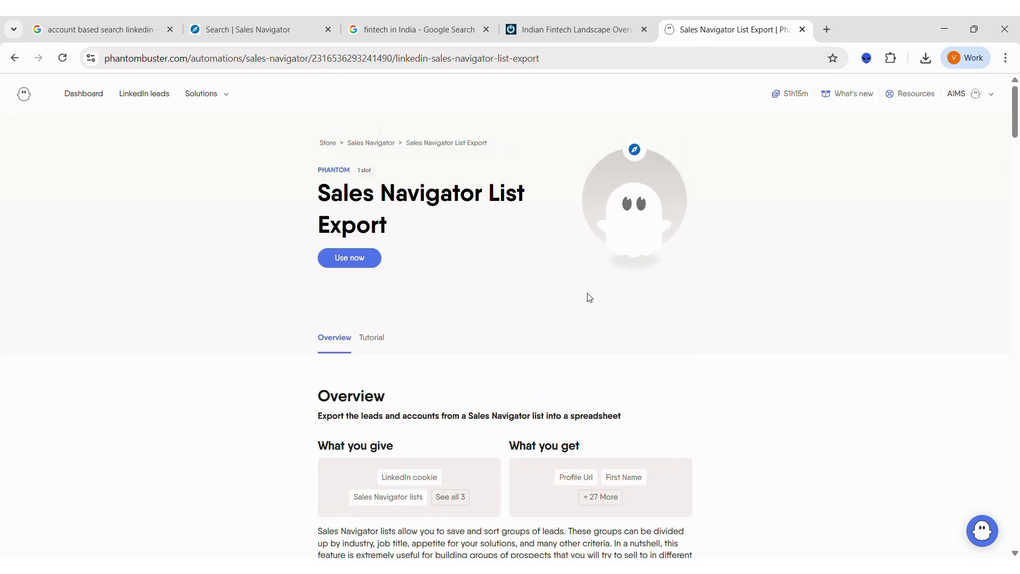
pyautogui.click(275, 33)
pyautogui.click(26, 117)
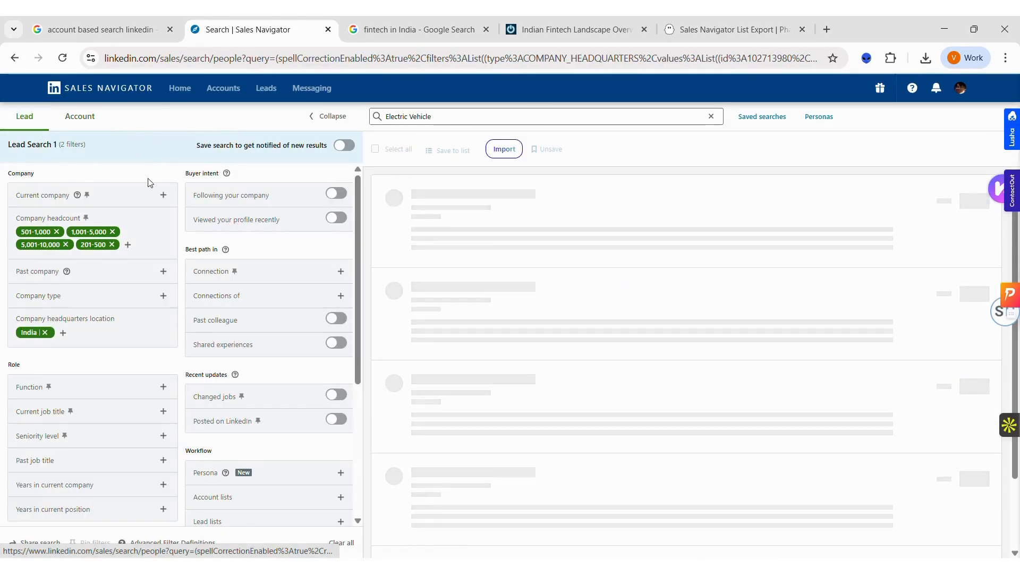
pyautogui.click(163, 196)
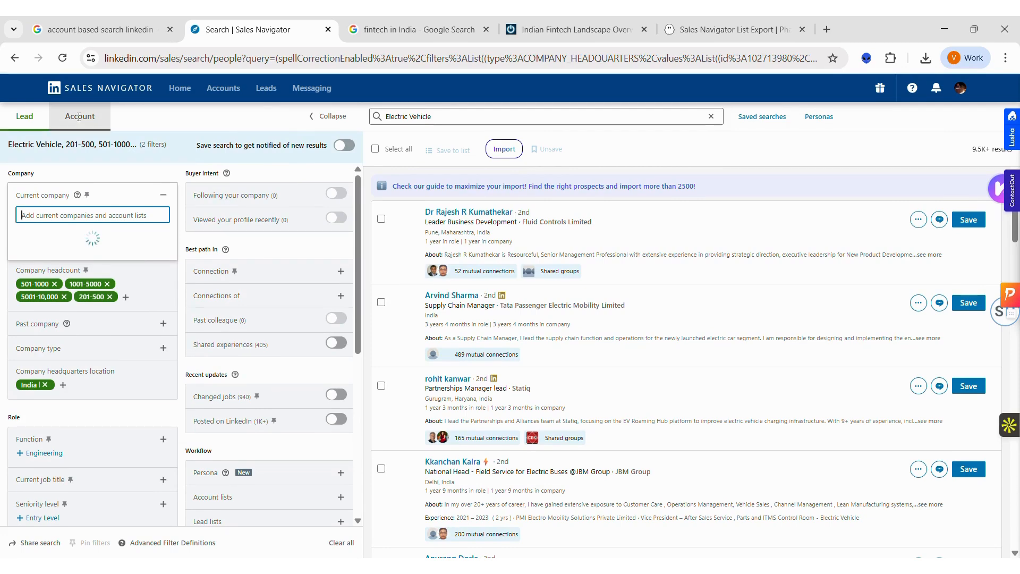
# Step: Return to the account search, clear all its filters, and search for the keyword "3PL" instead
pyautogui.click(79, 117)
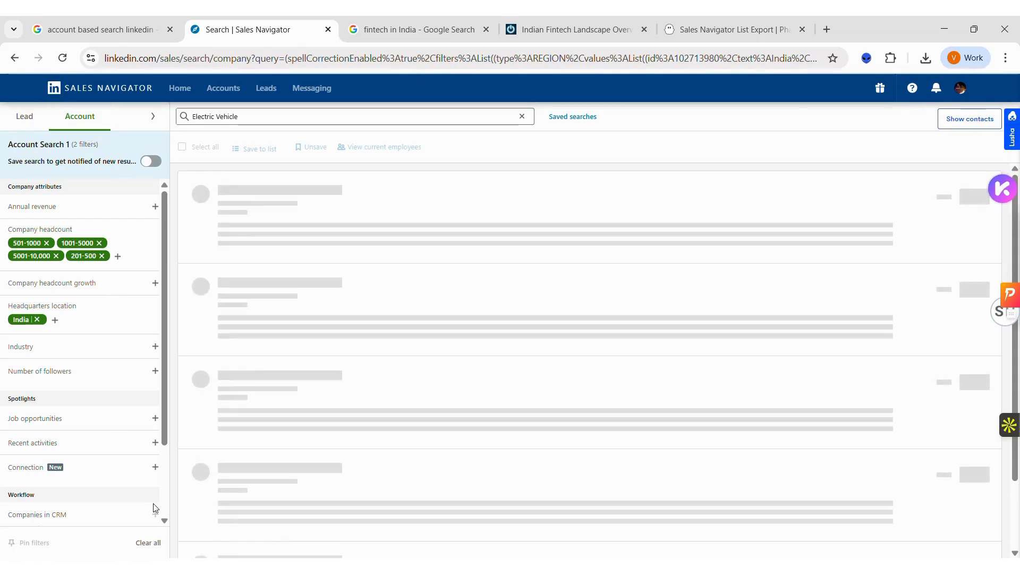
pyautogui.click(154, 547)
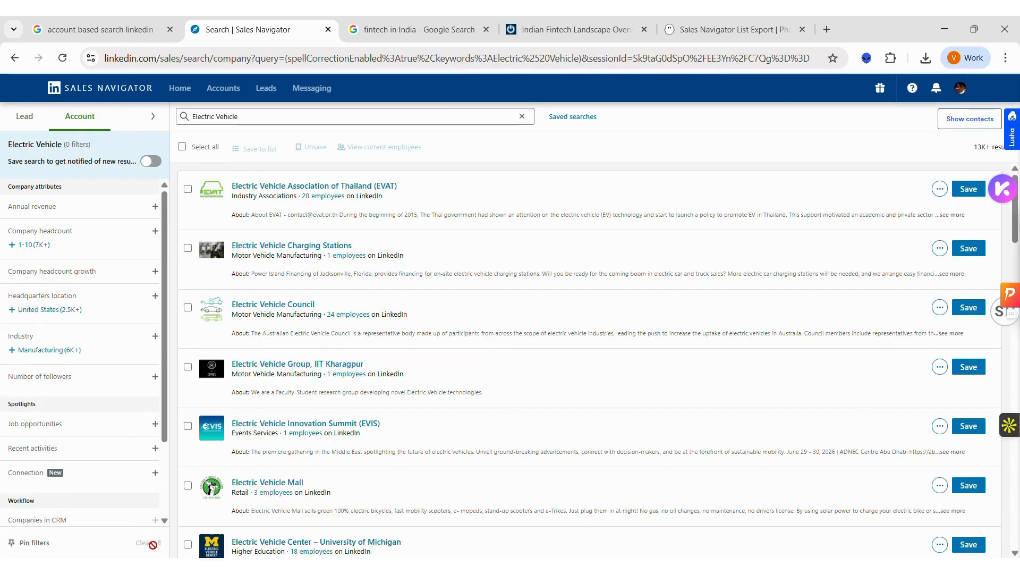
pyautogui.click(252, 116)
pyautogui.hotkey('ctrl', 'a')
pyautogui.press('BackSpace')
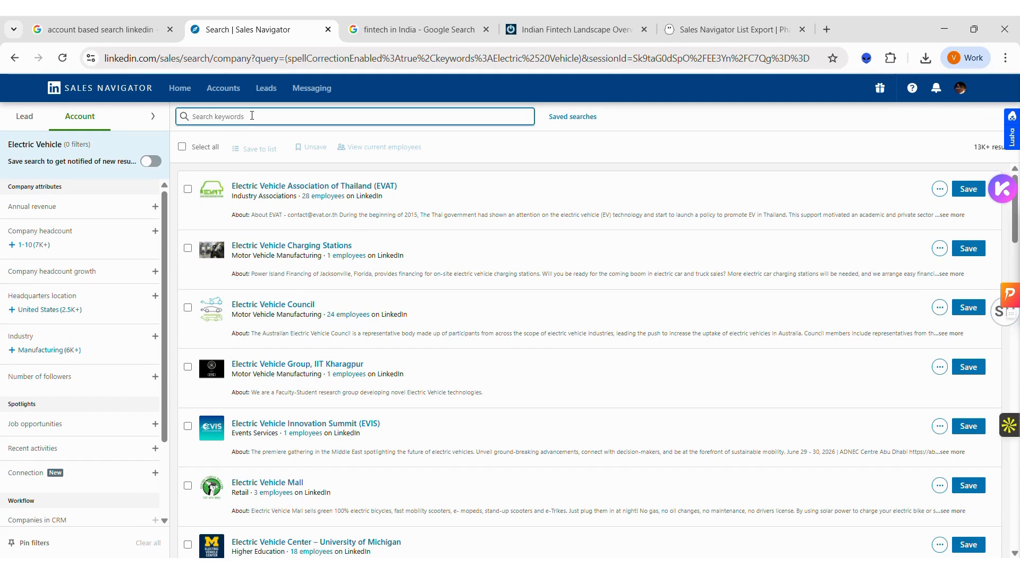
pyautogui.write('3PL')
pyautogui.press('Return')
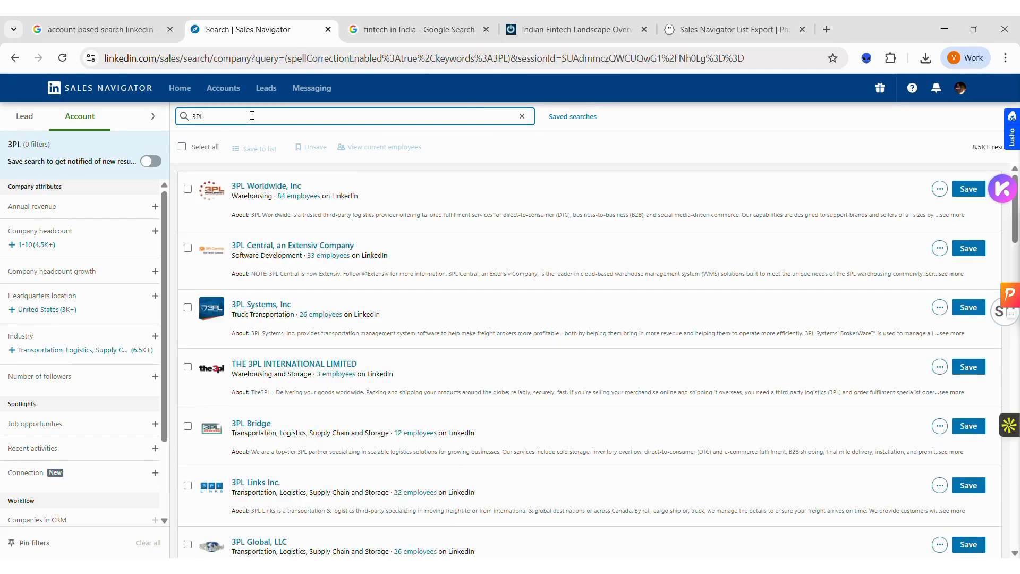
# Step: Replace the account search keyword with "LMS" and run the search
pyautogui.hotkey('ctrl', 'a')
pyautogui.press('BackSpace')
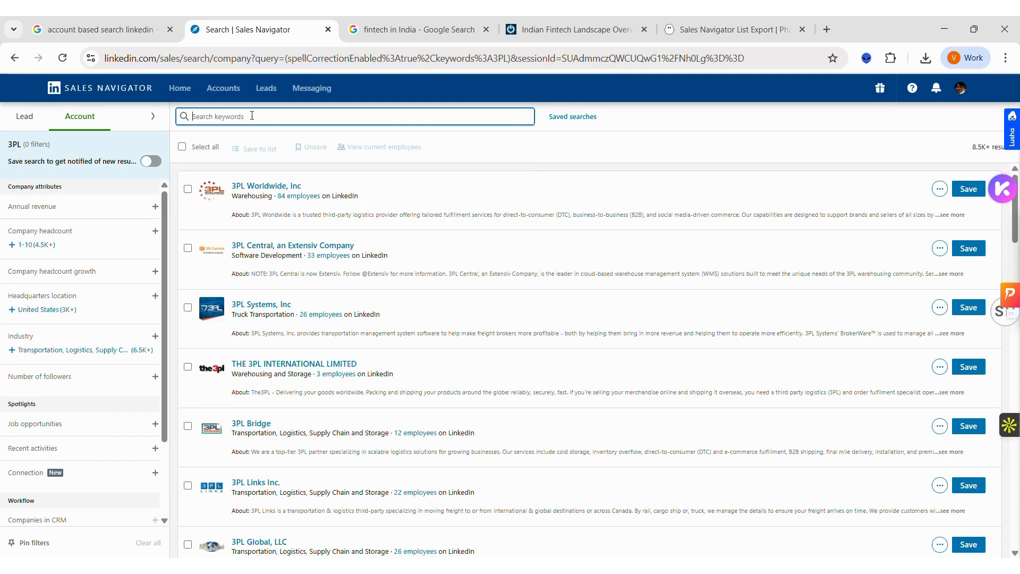
pyautogui.write('LMS')
pyautogui.press('Return')
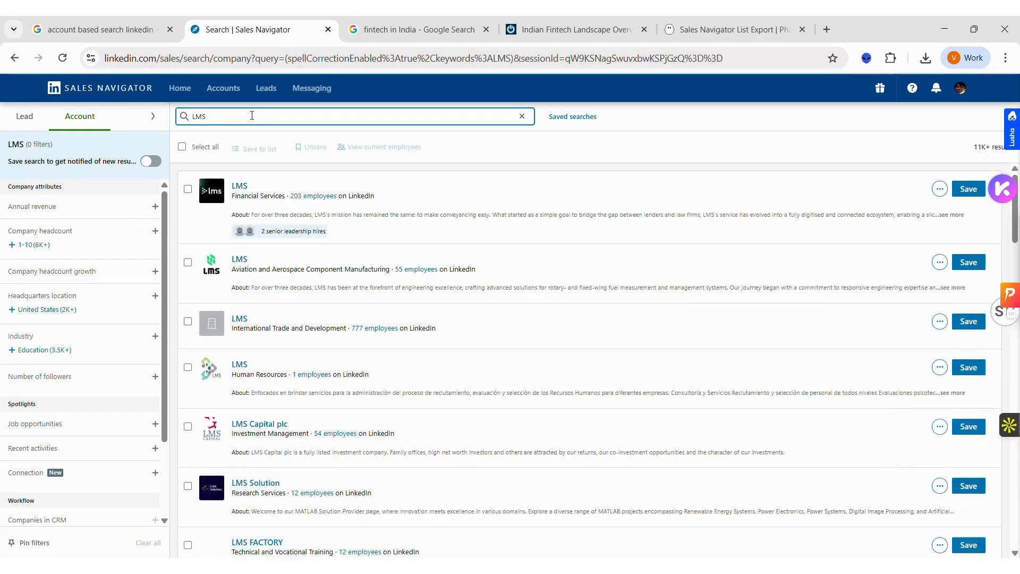
# Step: Empty the keyword field and look through the LMS account results
pyautogui.click(252, 115)
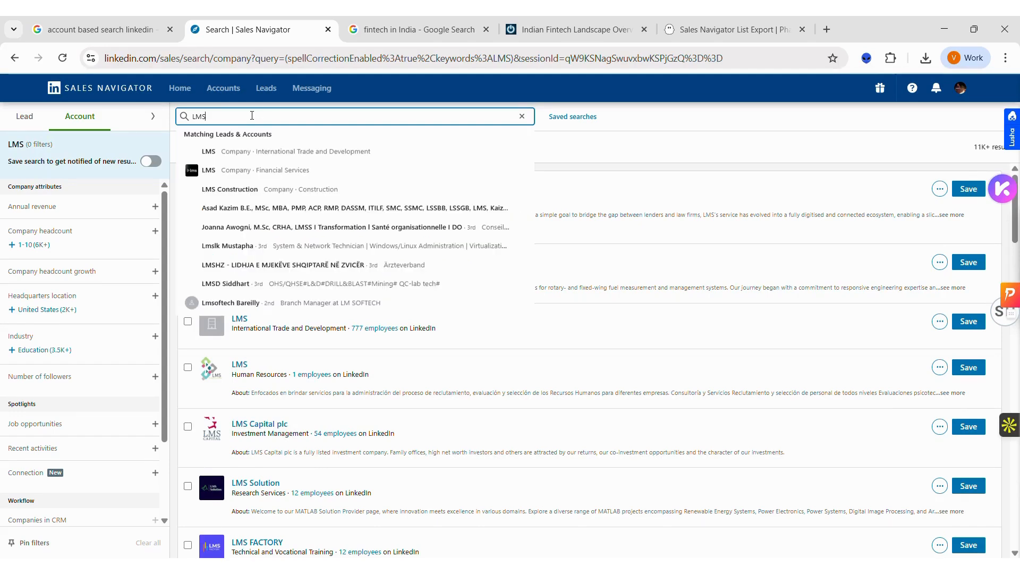
pyautogui.doubleClick(252, 115)
pyautogui.press('BackSpace')
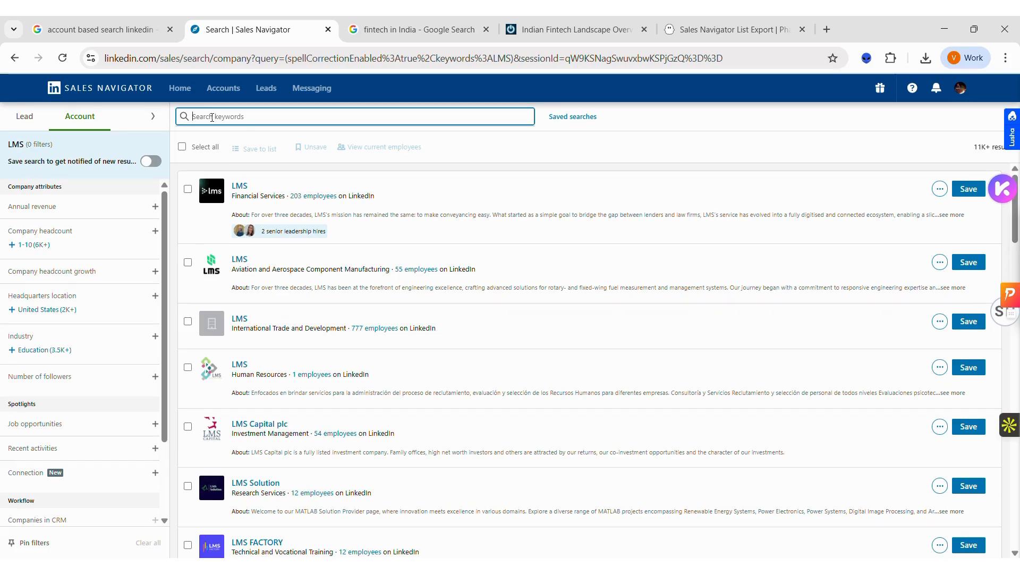
pyautogui.scroll(-7, 494, 255)
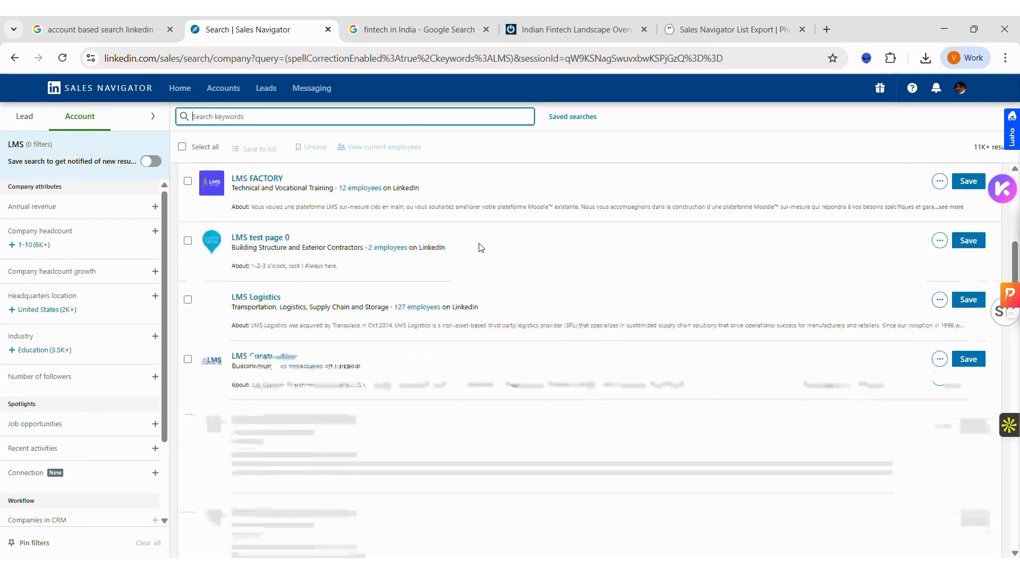
pyautogui.scroll(8, 472, 274)
# Step: Go to the saved accounts and show the NBFC Test account list
pyautogui.click(208, 91)
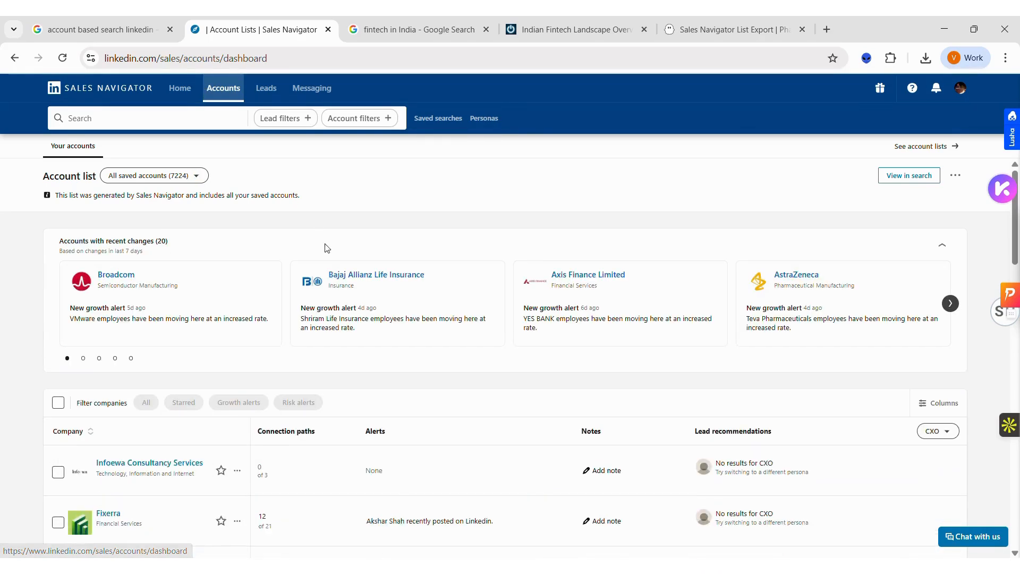
pyautogui.click(181, 177)
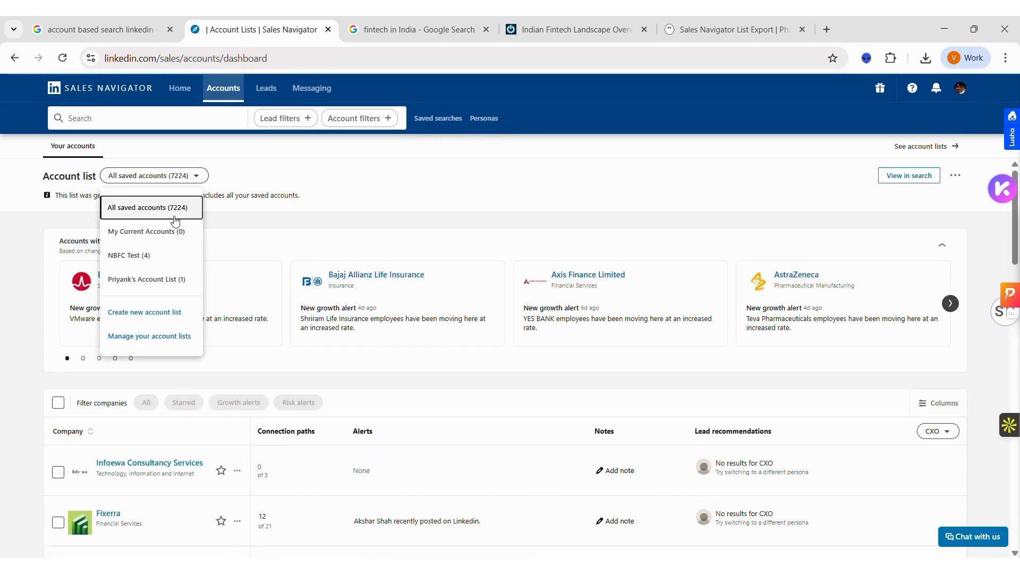
pyautogui.click(159, 255)
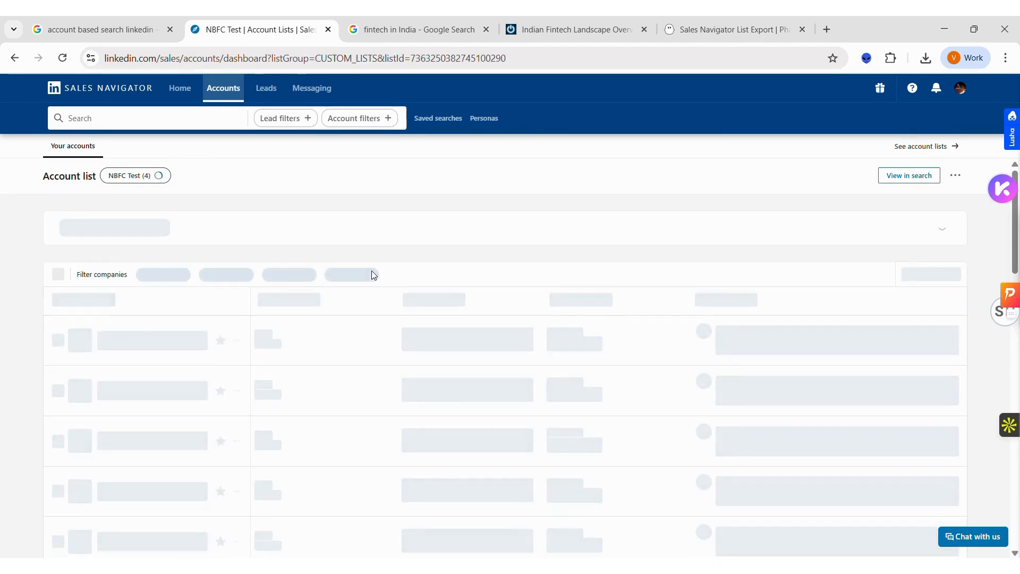